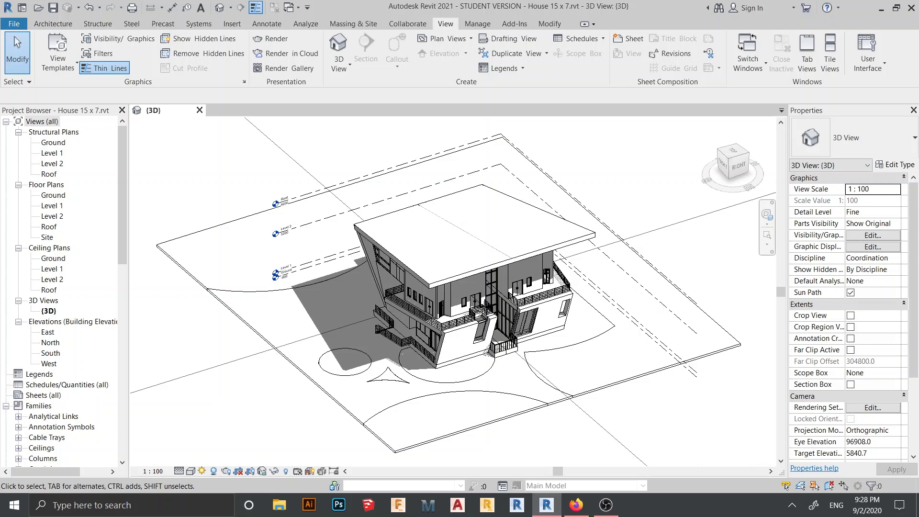
- Turn off the shadows and the sun path in the 3D view
{"action": "scroll", "coordinate": [376, 218], "scroll_direction": "down", "scroll_amount": 2}
{"action": "middle_click_drag", "start_coordinate": [472, 336], "coordinate": [386, 395], "text": "shift"}
{"action": "scroll", "coordinate": [407, 341], "scroll_direction": "down", "scroll_amount": 2}
{"action": "scroll", "coordinate": [383, 371], "scroll_direction": "up", "scroll_amount": 3}
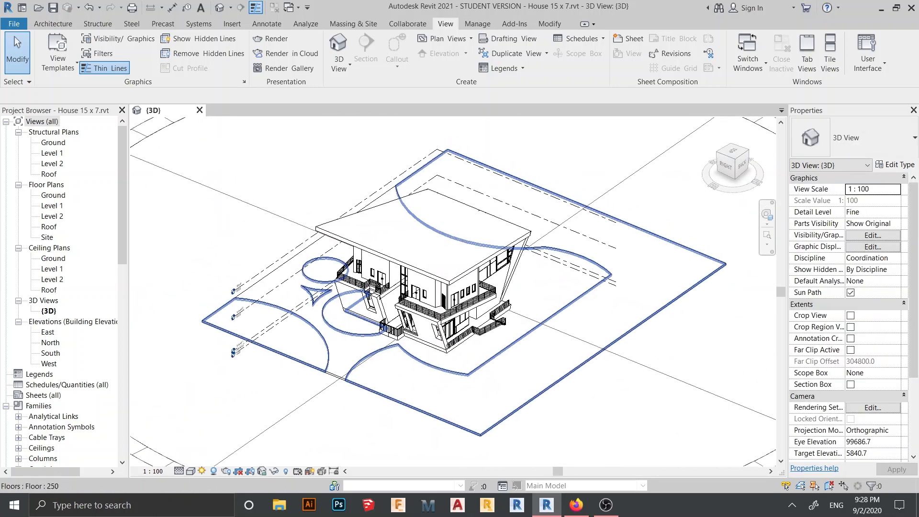
{"action": "key", "text": "Escape"}
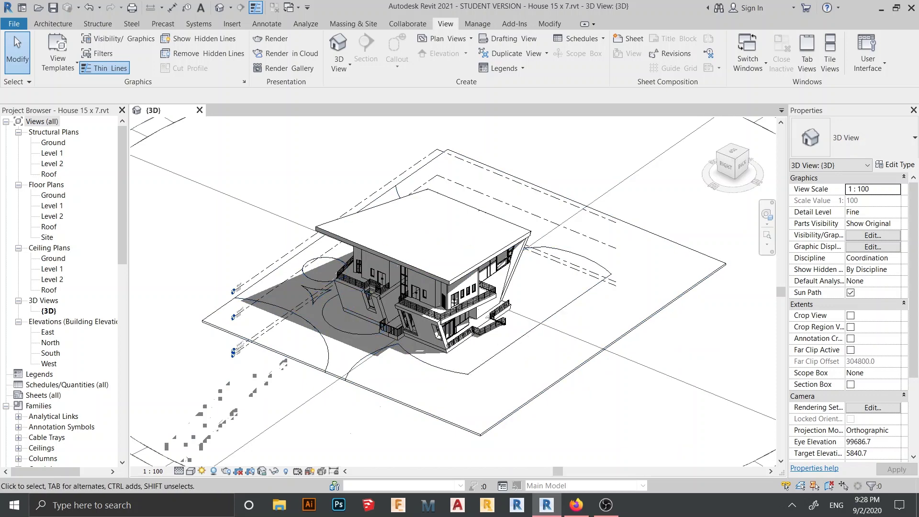
{"action": "left_click", "coordinate": [215, 471]}
{"action": "left_click", "coordinate": [202, 472]}
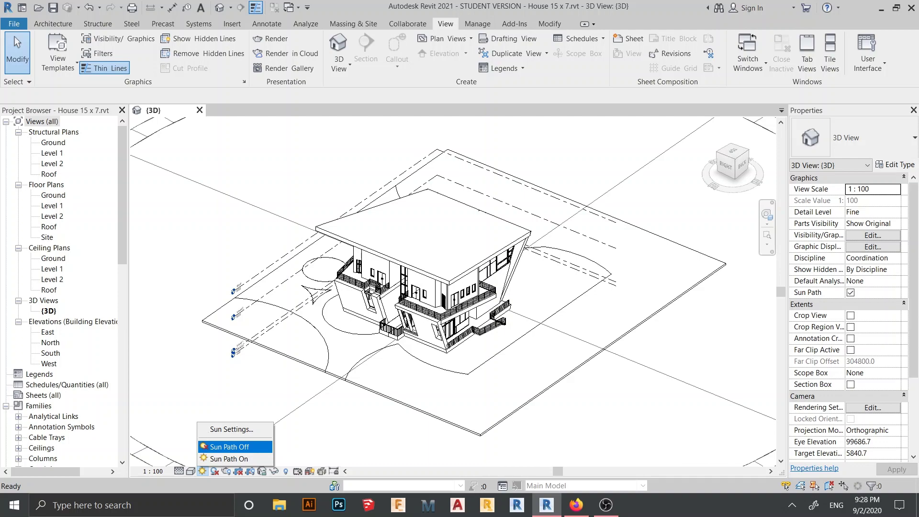
{"action": "left_click", "coordinate": [229, 447]}
- Hide the Levels annotation category in the 3D view's visibility/graphic overrides
{"action": "scroll", "coordinate": [261, 363], "scroll_direction": "up", "scroll_amount": 3}
{"action": "middle_click_drag", "start_coordinate": [431, 287], "coordinate": [374, 307], "text": "shift"}
{"action": "scroll", "coordinate": [383, 297], "scroll_direction": "down", "scroll_amount": 1}
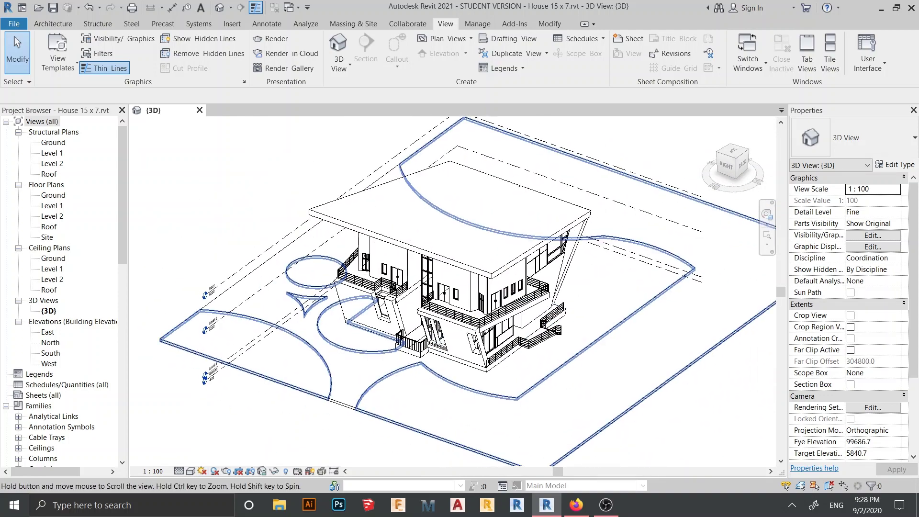
{"action": "scroll", "coordinate": [455, 288], "scroll_direction": "down", "scroll_amount": 2}
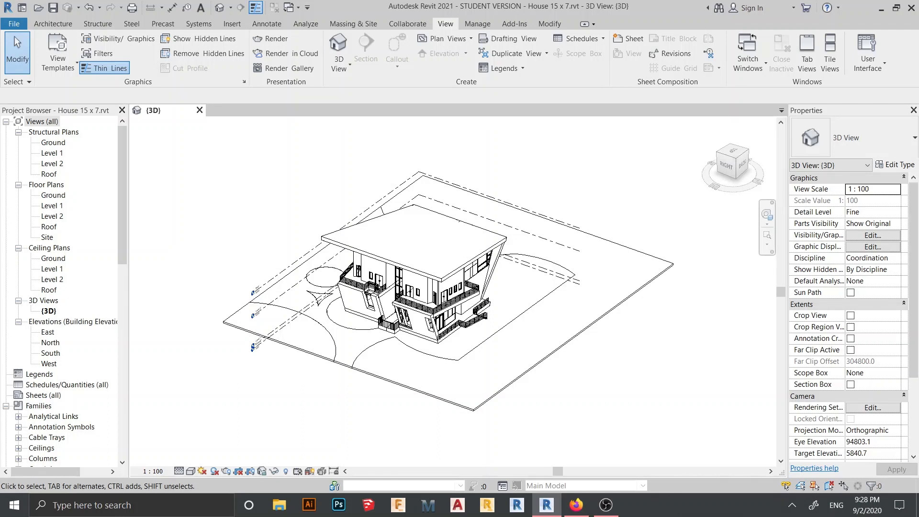
{"action": "scroll", "coordinate": [215, 323], "scroll_direction": "up", "scroll_amount": 4}
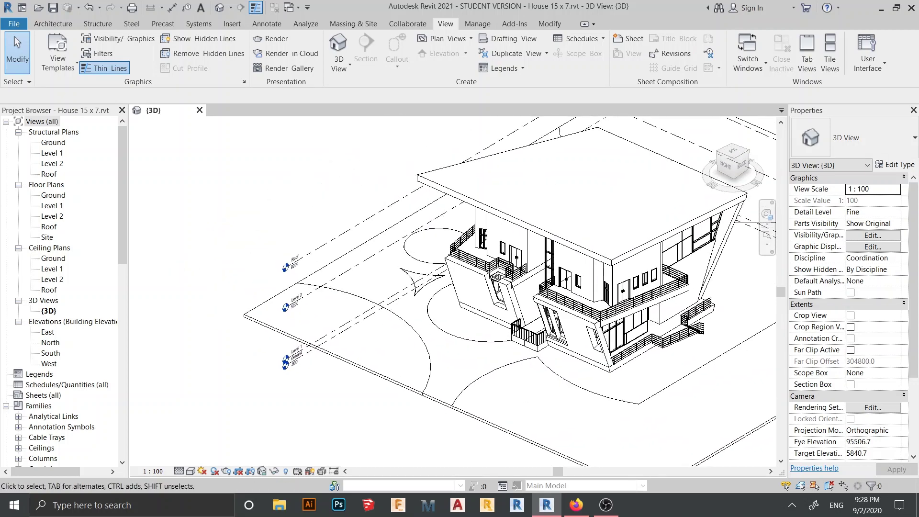
{"action": "left_click", "coordinate": [873, 235]}
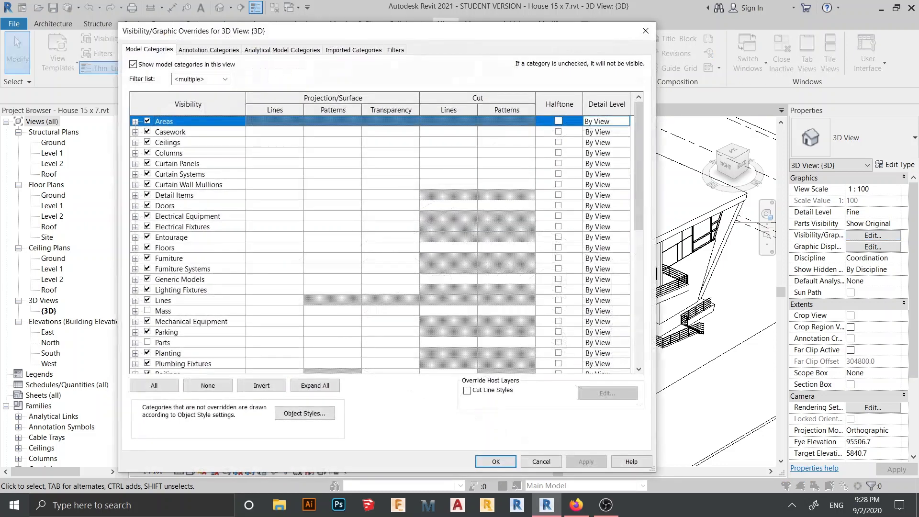
{"action": "left_click", "coordinate": [209, 50]}
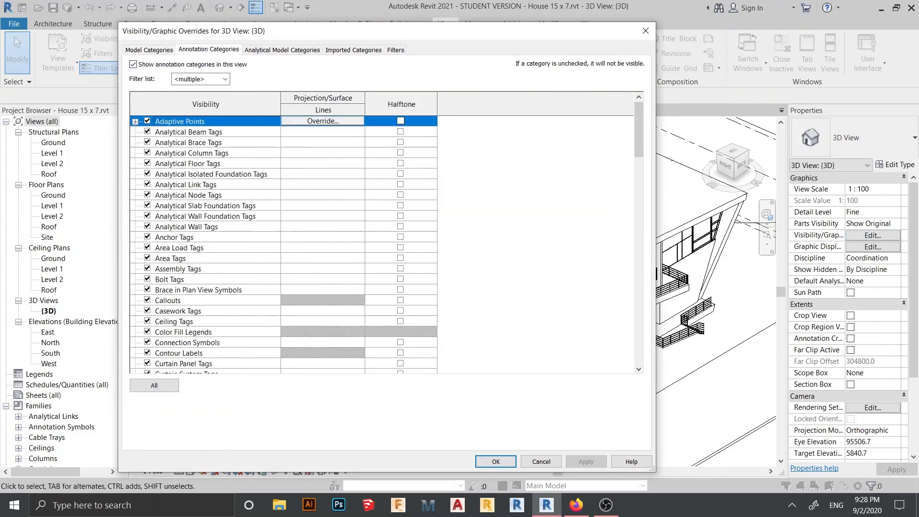
{"action": "left_click_drag", "start_coordinate": [461, 34], "coordinate": [520, 30]}
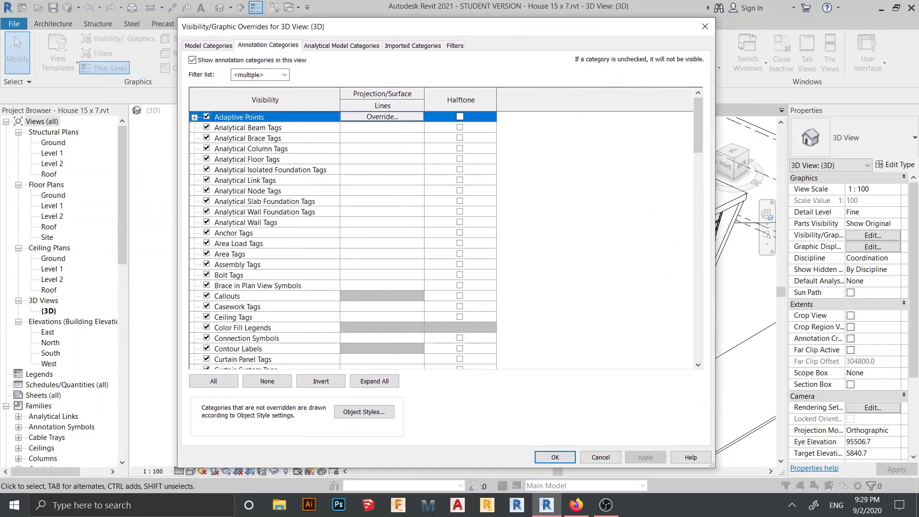
{"action": "mouse_move", "coordinate": [698, 125]}
{"action": "left_mouse_down"}
{"action": "mouse_move", "coordinate": [698, 244]}
{"action": "mouse_move", "coordinate": [698, 208]}
{"action": "left_mouse_up"}
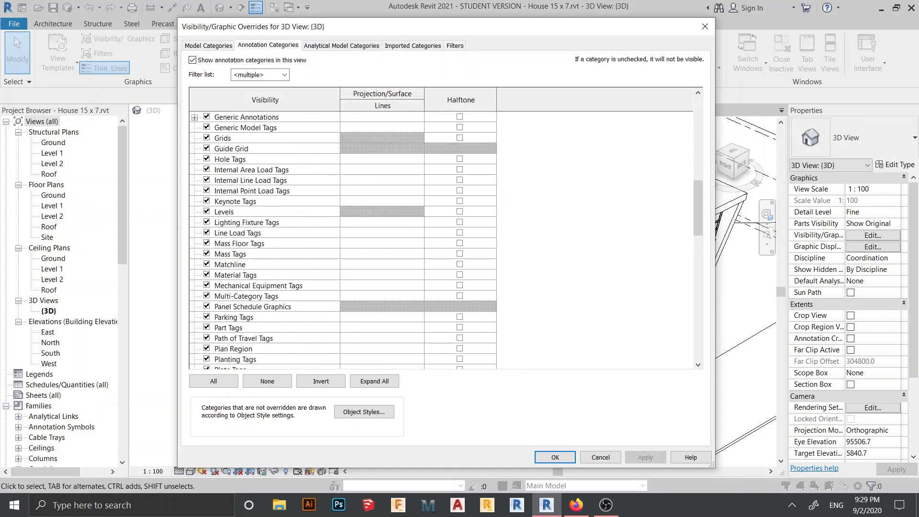
{"action": "left_click", "coordinate": [206, 212]}
{"action": "left_click", "coordinate": [645, 457]}
{"action": "left_click", "coordinate": [555, 458]}
- Set the 3D view's visual style to Realistic
{"action": "scroll", "coordinate": [453, 292], "scroll_direction": "down", "scroll_amount": 2}
{"action": "middle_click_drag", "start_coordinate": [453, 292], "coordinate": [437, 336], "text": "shift"}
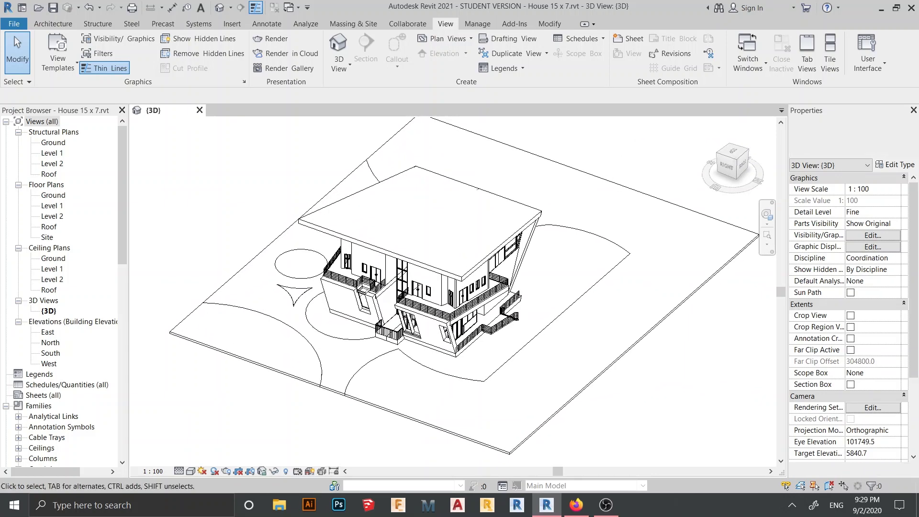
{"action": "left_click", "coordinate": [191, 472]}
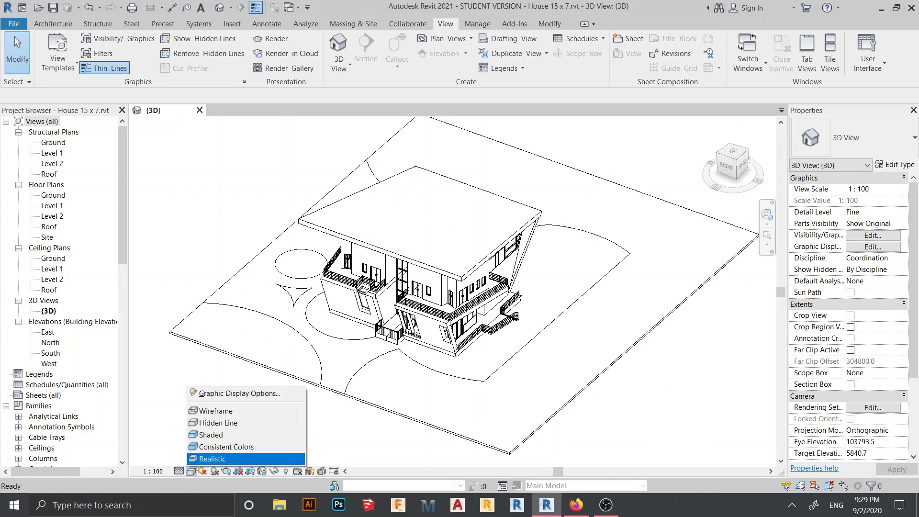
{"action": "left_click", "coordinate": [213, 459]}
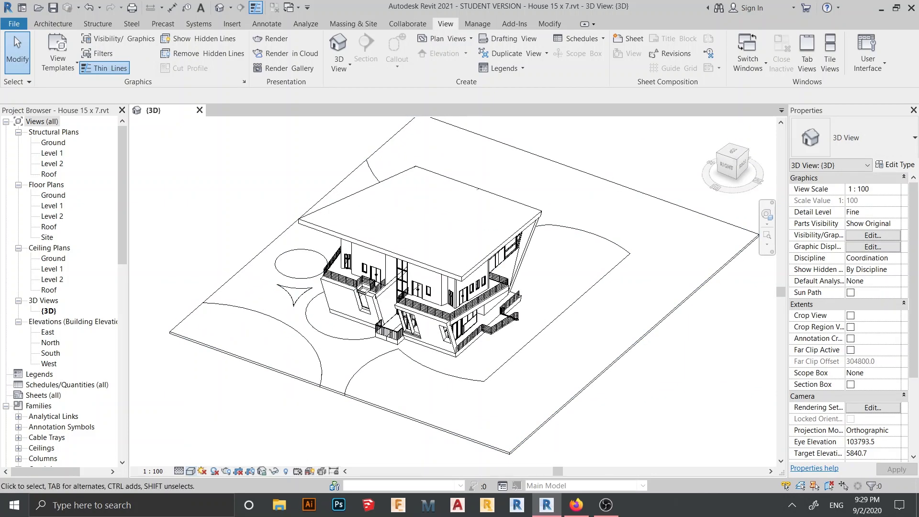
- In top view, extend the grass floor's boundary by moving its east edge outward to about 39000 mm from the paving's straight edge
{"action": "middle_click_drag", "start_coordinate": [450, 287], "coordinate": [450, 328]}
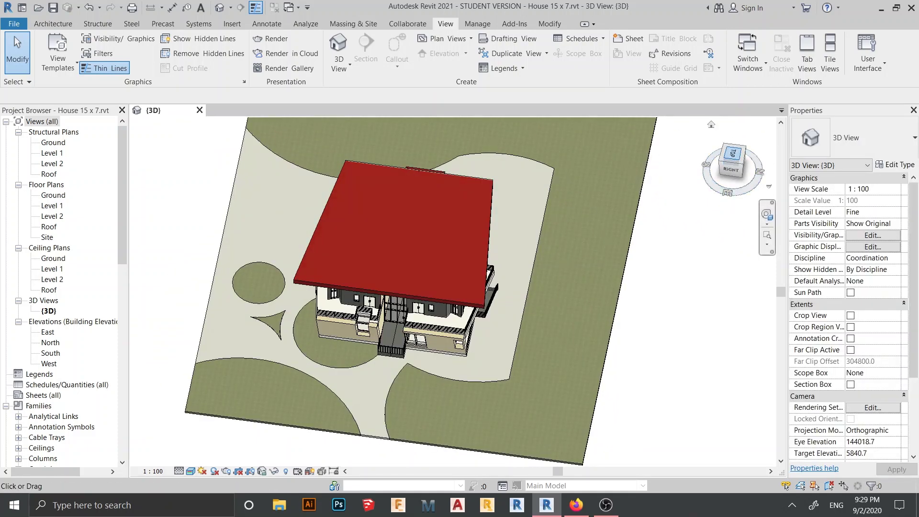
{"action": "left_click", "coordinate": [733, 153]}
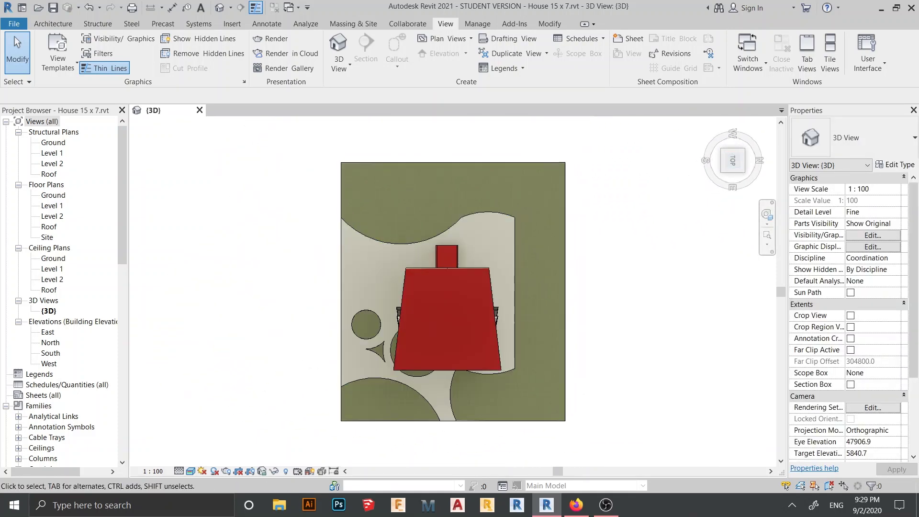
{"action": "left_click", "coordinate": [426, 240]}
{"action": "scroll", "coordinate": [424, 275], "scroll_direction": "down", "scroll_amount": 1}
{"action": "scroll", "coordinate": [305, 258], "scroll_direction": "up", "scroll_amount": 1}
{"action": "middle_click_drag", "start_coordinate": [424, 275], "coordinate": [297, 271]}
{"action": "left_click", "coordinate": [488, 52]}
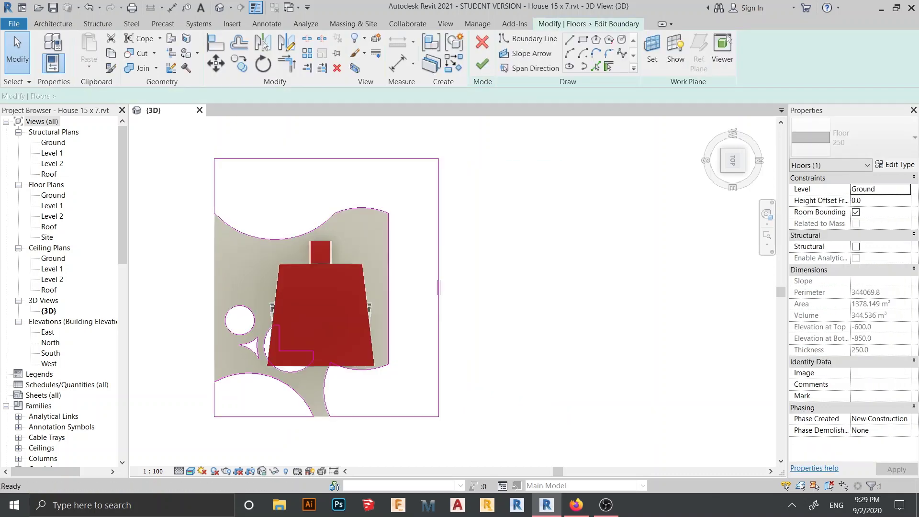
{"action": "left_click_drag", "start_coordinate": [439, 288], "coordinate": [580, 288]}
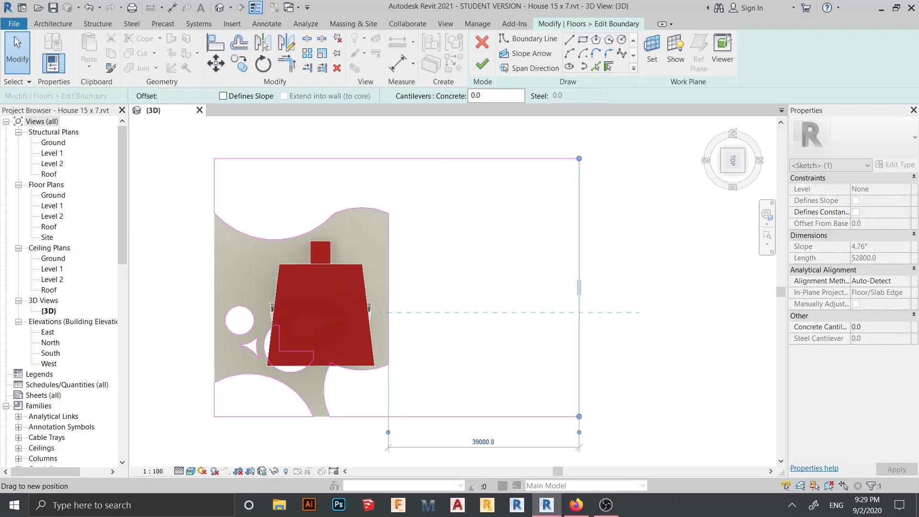
{"action": "key", "text": "Escape"}
{"action": "left_click", "coordinate": [482, 64]}
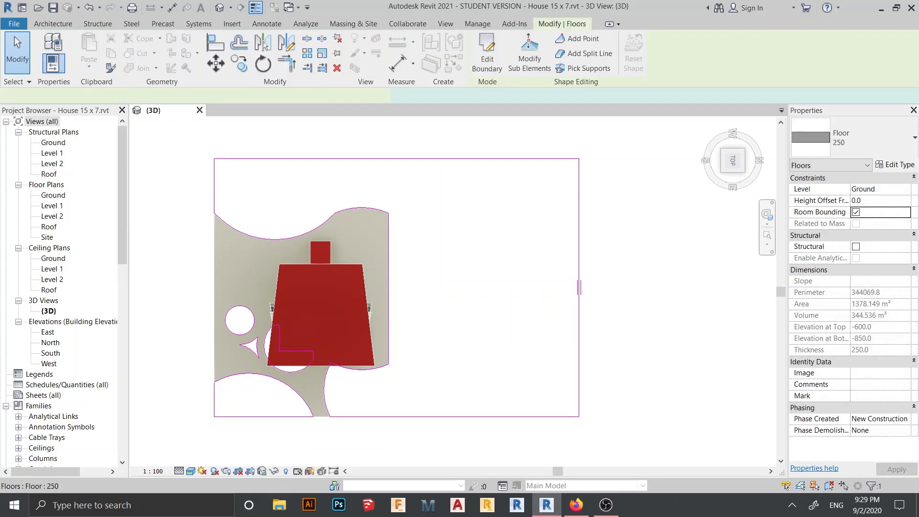
- Return to the top view and link the Revit file "Relax house Link .rvt" with Manual - Internal Origin positioning
{"action": "middle_click_drag", "start_coordinate": [421, 364], "coordinate": [371, 300], "text": "shift"}
{"action": "middle_click_drag", "start_coordinate": [387, 335], "coordinate": [387, 335]}
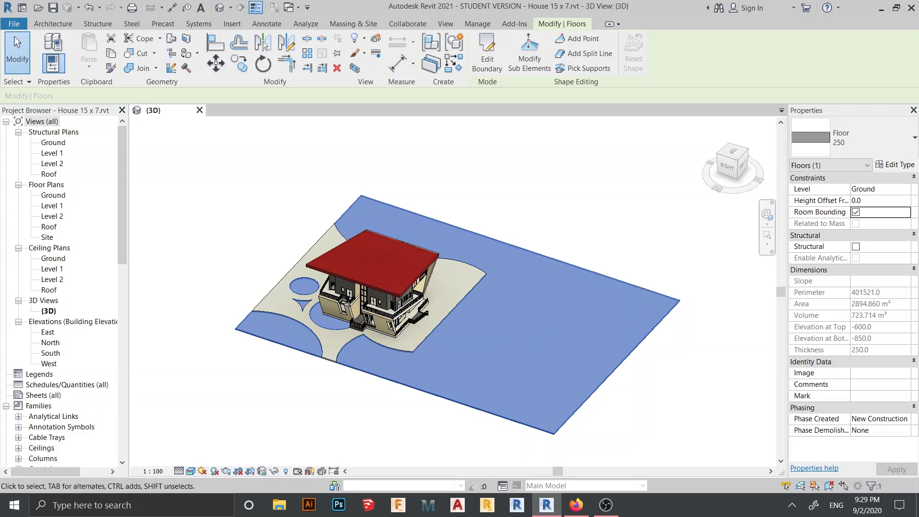
{"action": "middle_click_drag", "start_coordinate": [387, 335], "coordinate": [403, 347], "text": "shift"}
{"action": "left_click", "coordinate": [733, 152]}
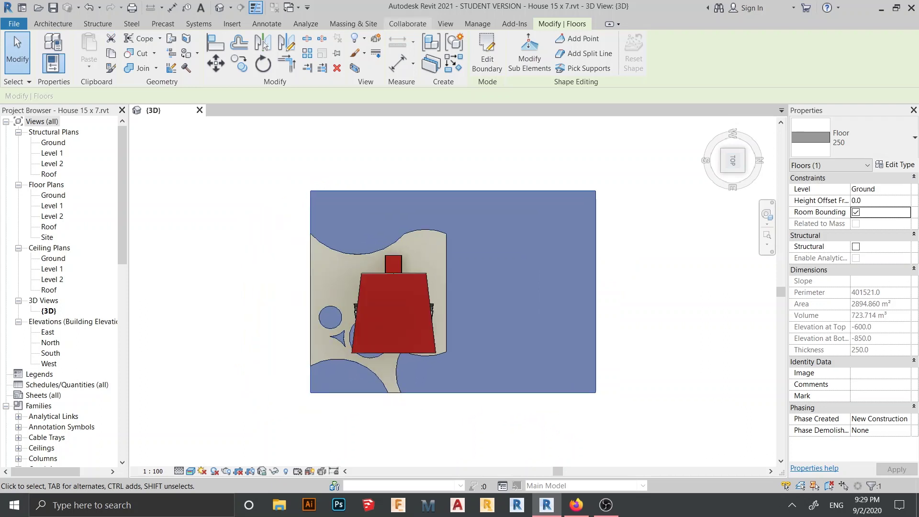
{"action": "left_click", "coordinate": [233, 24]}
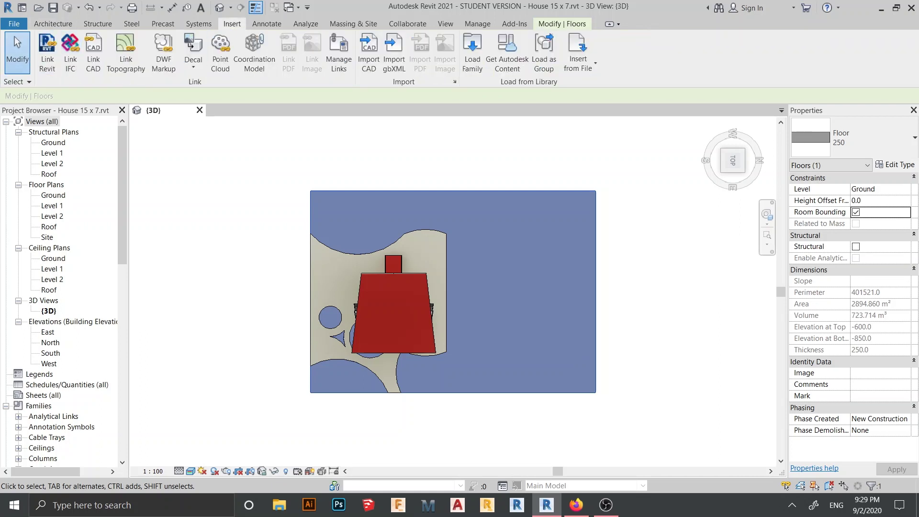
{"action": "left_click", "coordinate": [47, 52]}
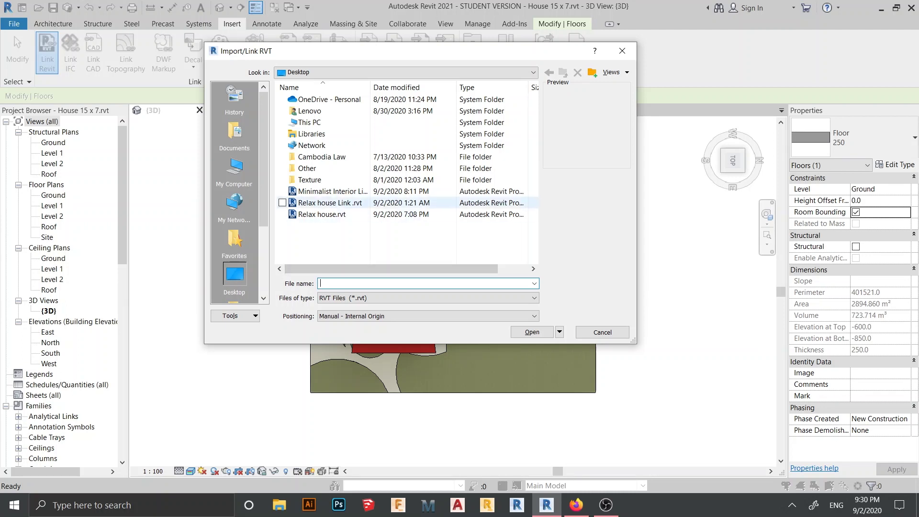
{"action": "left_click", "coordinate": [354, 203]}
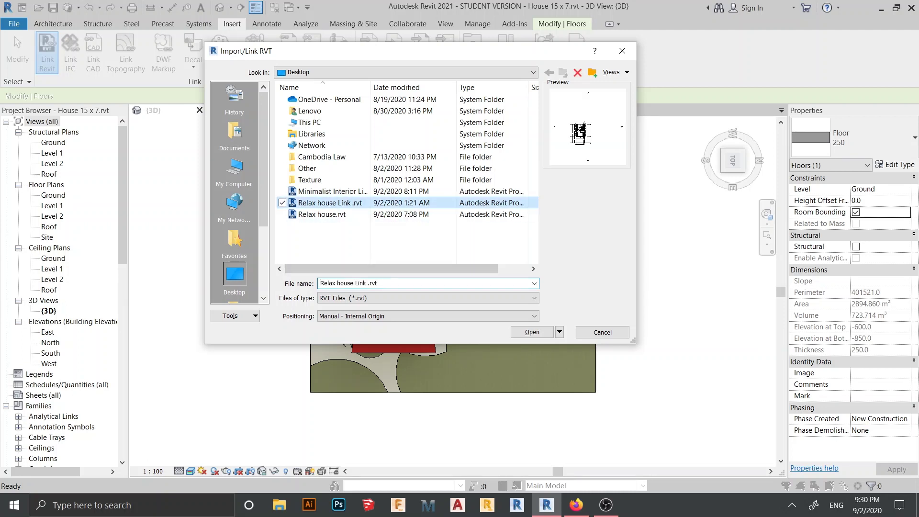
{"action": "left_click", "coordinate": [426, 316]}
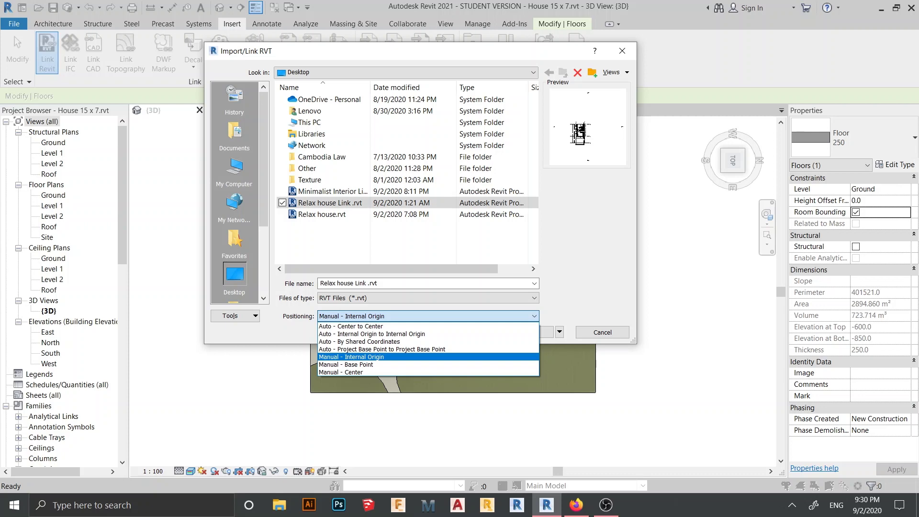
{"action": "left_click", "coordinate": [351, 357]}
{"action": "key", "text": "Return"}
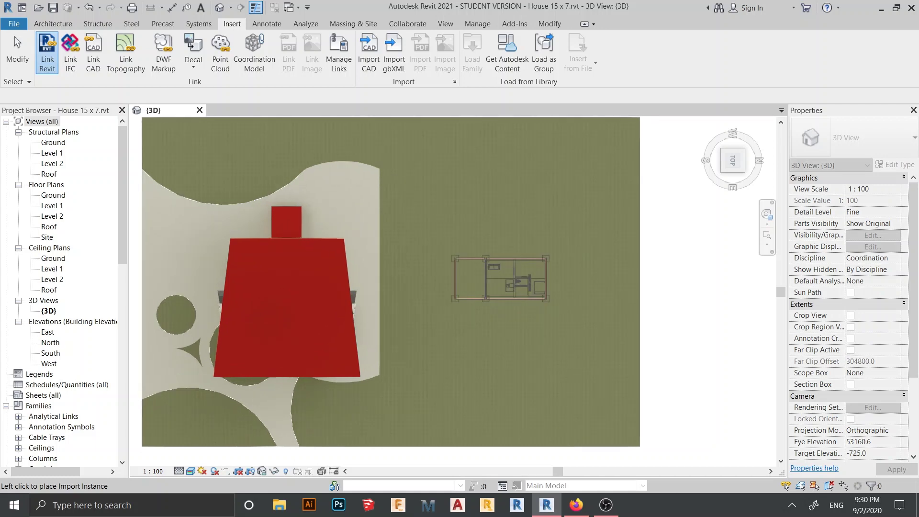
- Place the linked house on the extended grass area beside the paving of the red-roofed house
{"action": "scroll", "coordinate": [529, 325], "scroll_direction": "down", "scroll_amount": 1}
{"action": "middle_click_drag", "start_coordinate": [529, 326], "coordinate": [538, 301]}
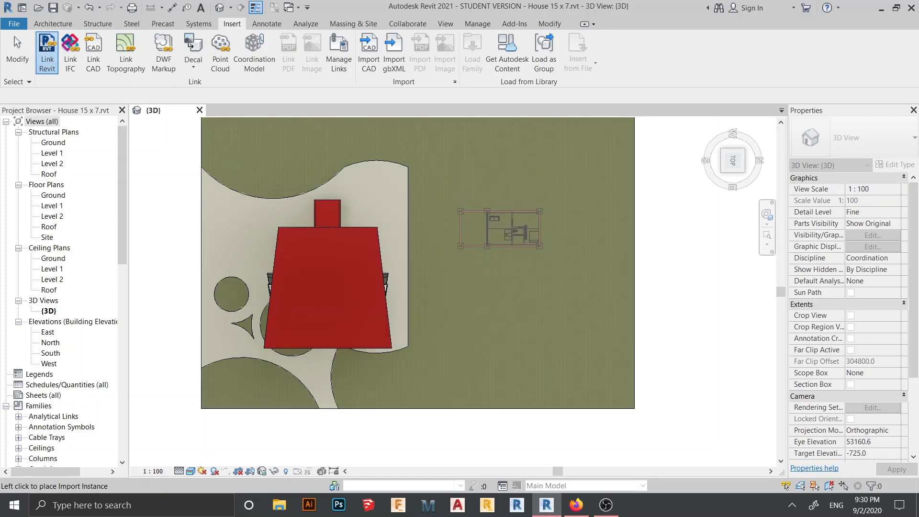
{"action": "left_click", "coordinate": [501, 228]}
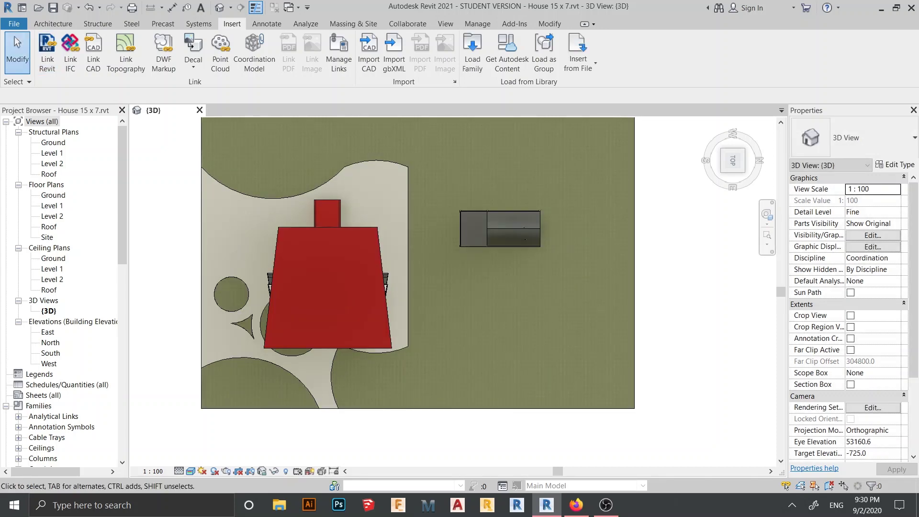
- Examine the placed A-frame house and its position beside the main house from several angles
{"action": "middle_click_drag", "start_coordinate": [418, 306], "coordinate": [407, 225], "text": "shift"}
{"action": "scroll", "coordinate": [467, 278], "scroll_direction": "up", "scroll_amount": 3}
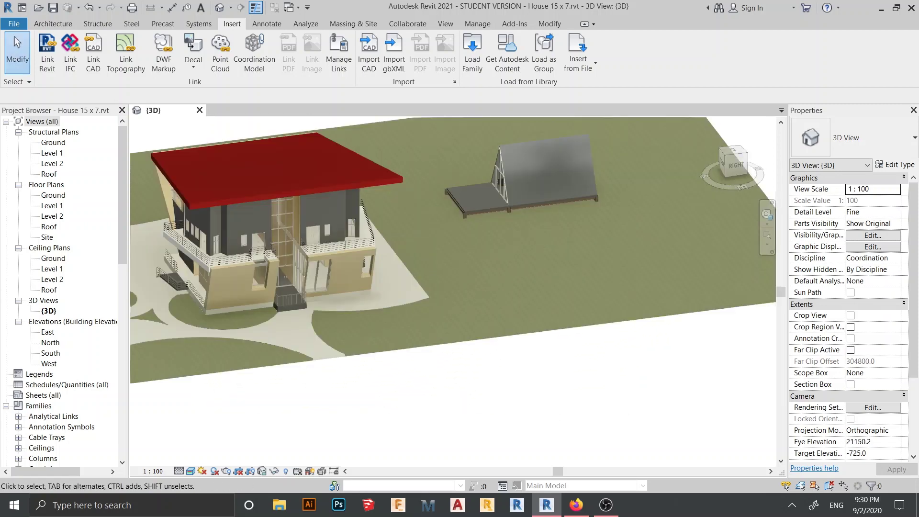
{"action": "middle_click_drag", "start_coordinate": [467, 278], "coordinate": [503, 287], "text": "shift"}
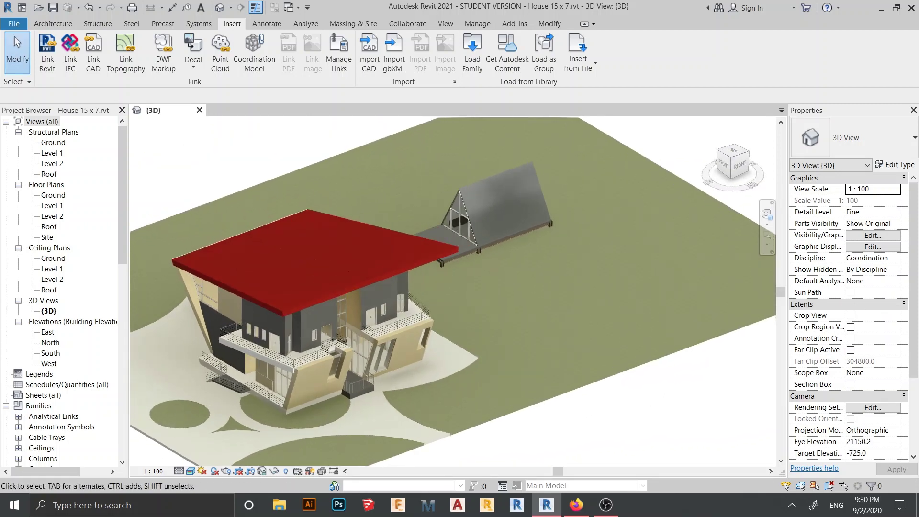
{"action": "scroll", "coordinate": [448, 189], "scroll_direction": "up", "scroll_amount": 3}
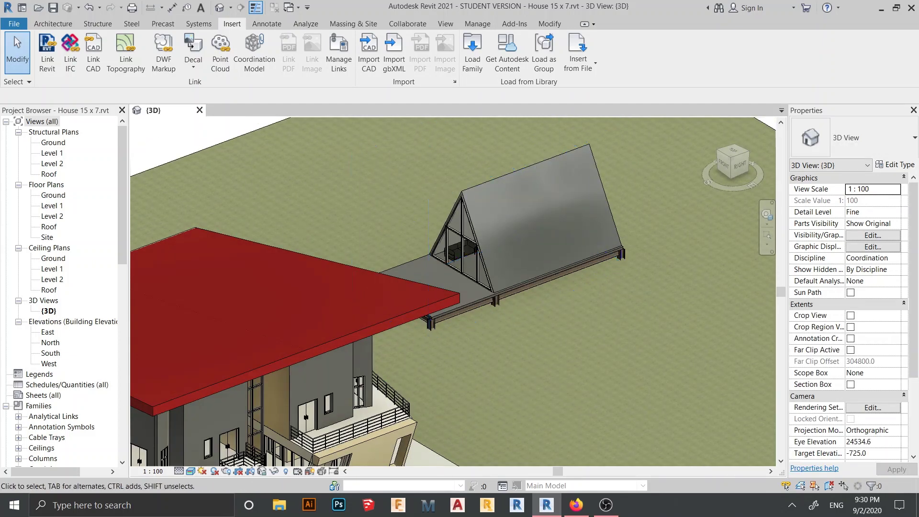
{"action": "middle_click_drag", "start_coordinate": [448, 189], "coordinate": [466, 167]}
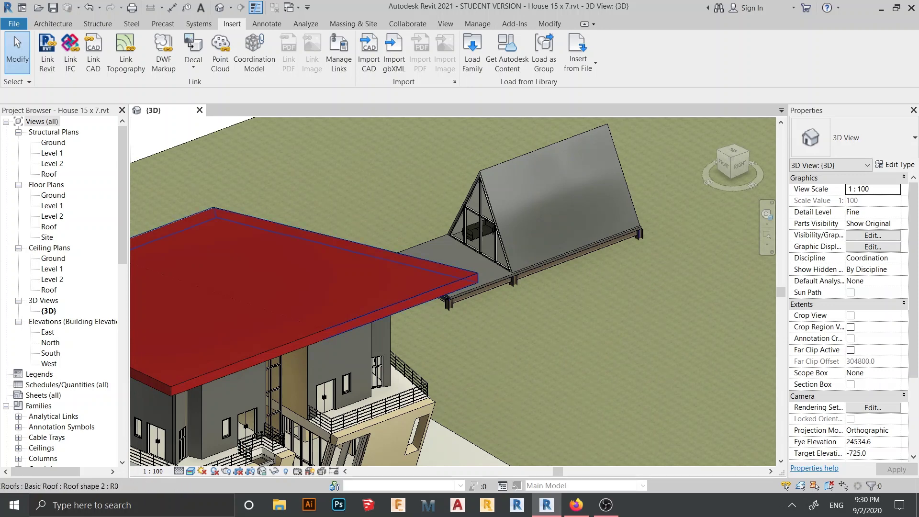
{"action": "scroll", "coordinate": [558, 304], "scroll_direction": "up", "scroll_amount": 2}
{"action": "middle_click_drag", "start_coordinate": [558, 304], "coordinate": [512, 317], "text": "shift"}
{"action": "middle_click_drag", "start_coordinate": [493, 186], "coordinate": [458, 277]}
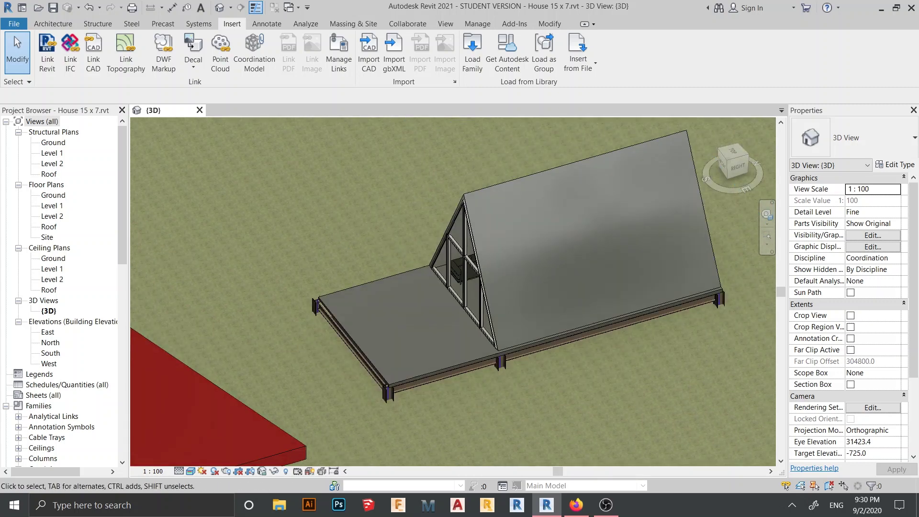
{"action": "middle_click_drag", "start_coordinate": [458, 277], "coordinate": [444, 222]}
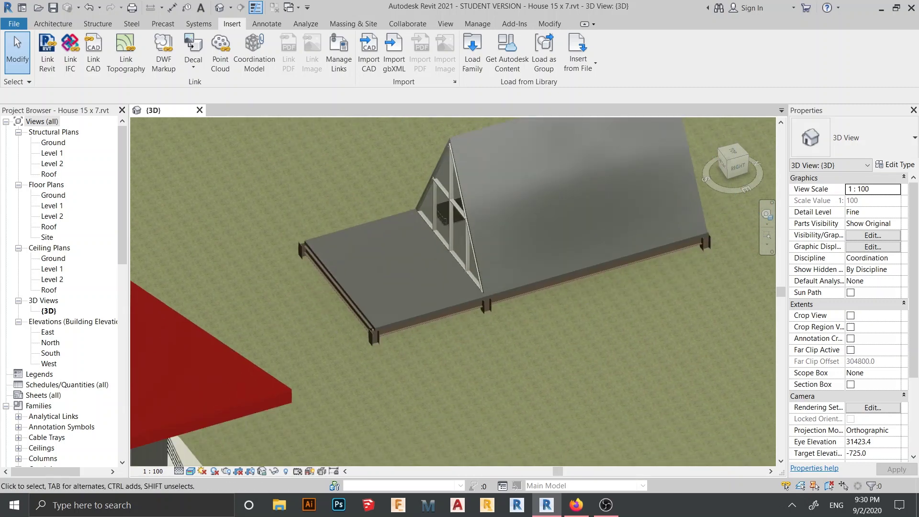
{"action": "middle_click_drag", "start_coordinate": [591, 428], "coordinate": [565, 298]}
{"action": "scroll", "coordinate": [565, 298], "scroll_direction": "down", "scroll_amount": 2}
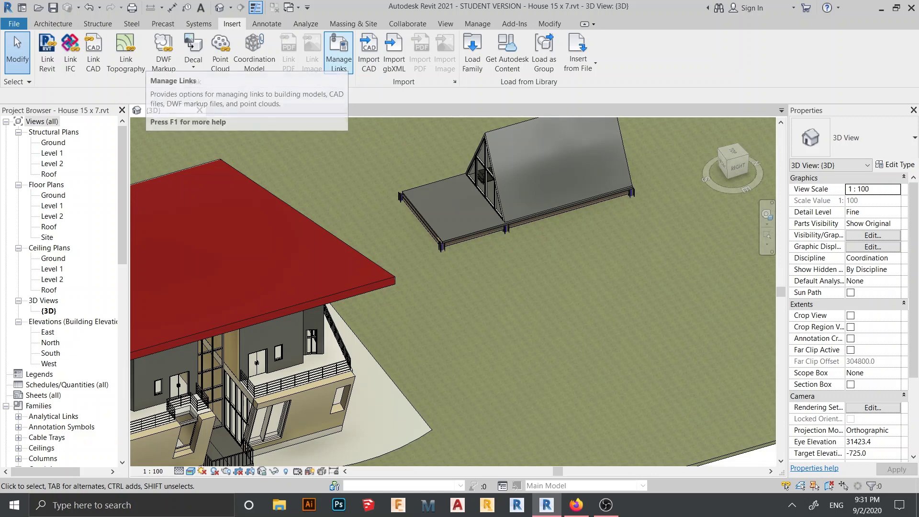
- Review the project's linked files by format in Manage Links, including the options for the "Relax house Link .rvt" entry
{"action": "left_click", "coordinate": [339, 53]}
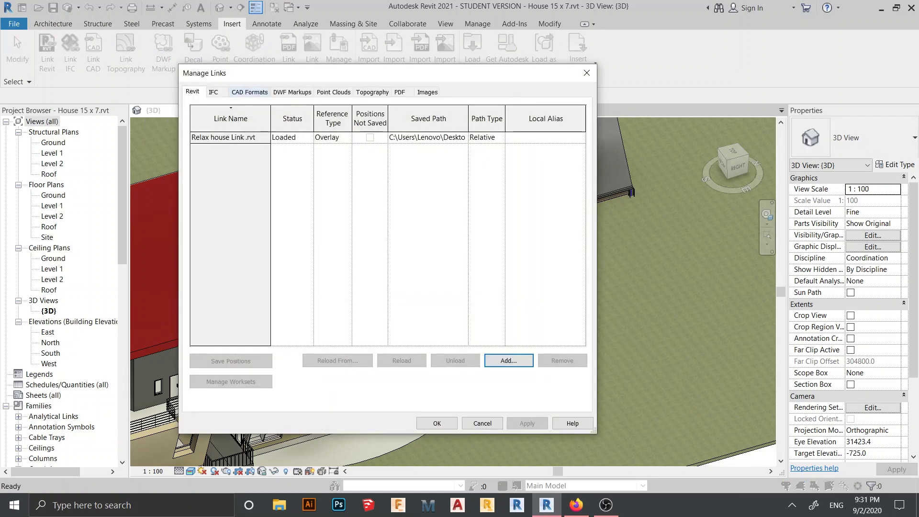
{"action": "left_click", "coordinate": [250, 92]}
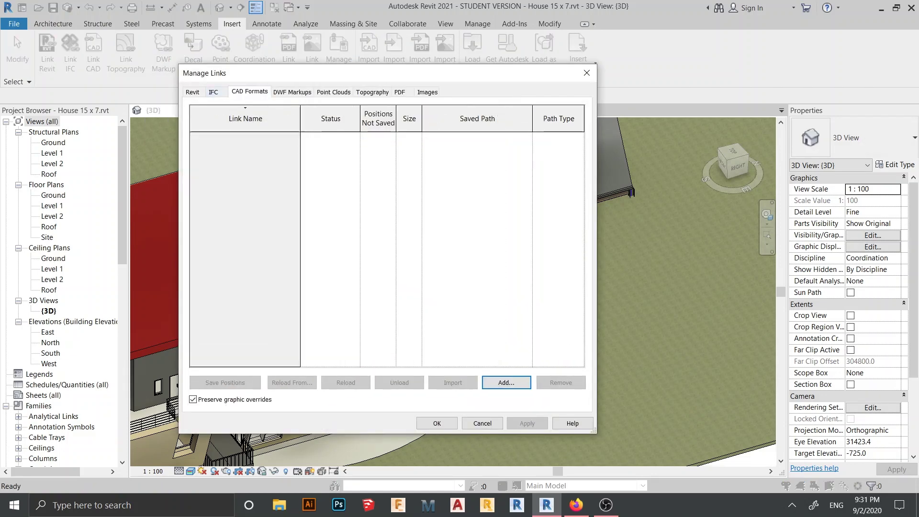
{"action": "left_click", "coordinate": [213, 92]}
{"action": "left_click", "coordinate": [193, 92]}
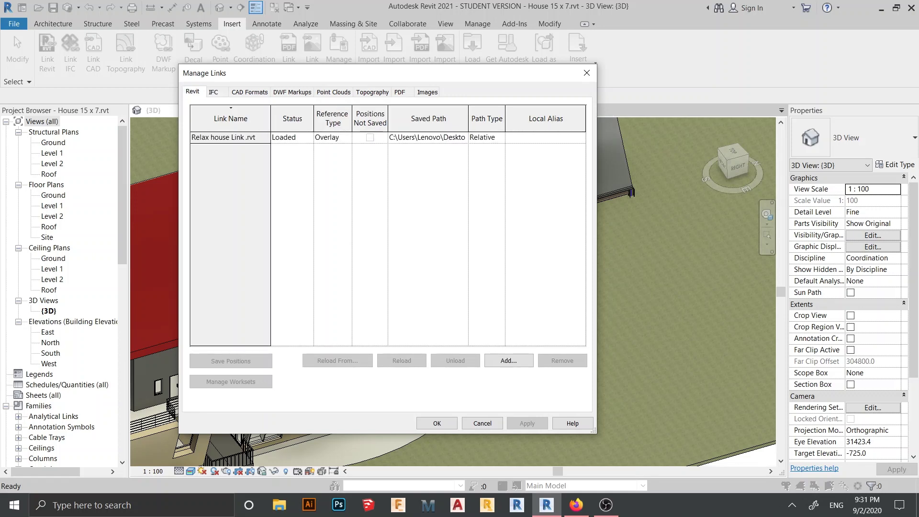
{"action": "left_click", "coordinate": [229, 137]}
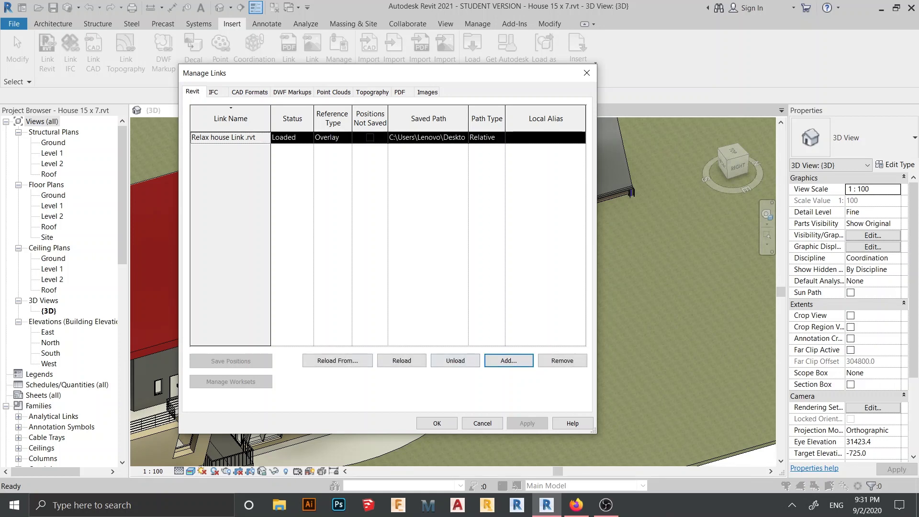
{"action": "left_click", "coordinate": [249, 92]}
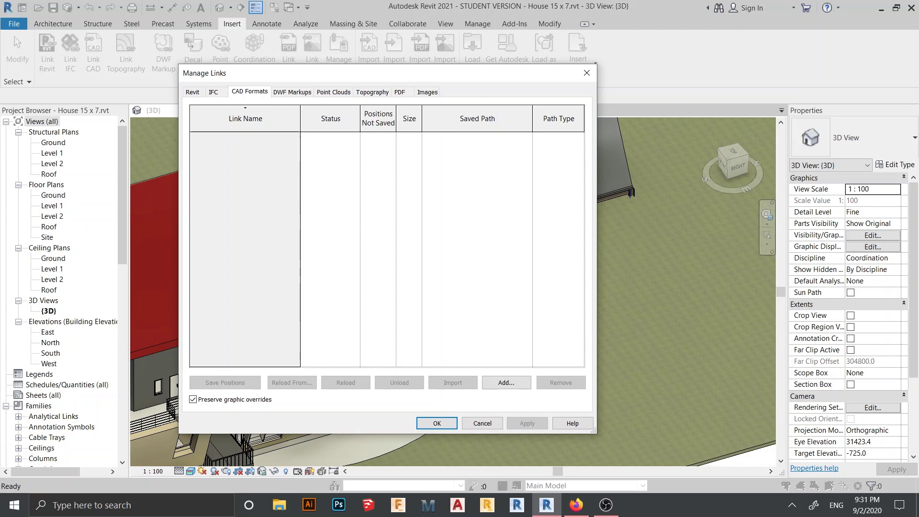
{"action": "left_click", "coordinate": [195, 91]}
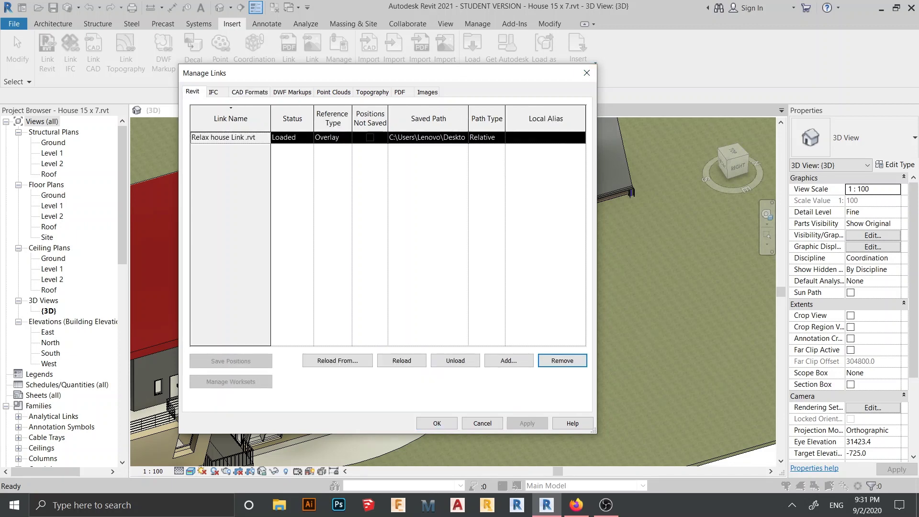
{"action": "left_click", "coordinate": [586, 73]}
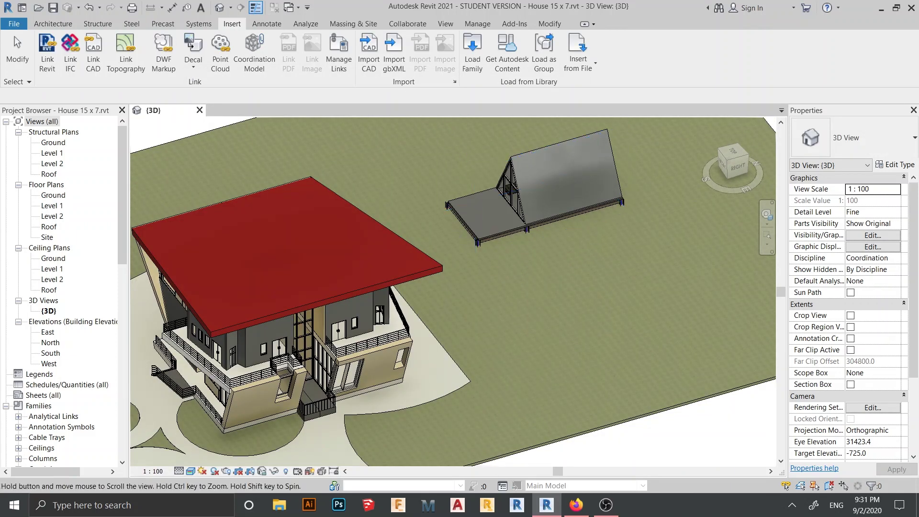
- Close the House 15 x 7 project and open the Relax house Link model in its 3D view
{"action": "middle_click_drag", "start_coordinate": [453, 275], "coordinate": [386, 309]}
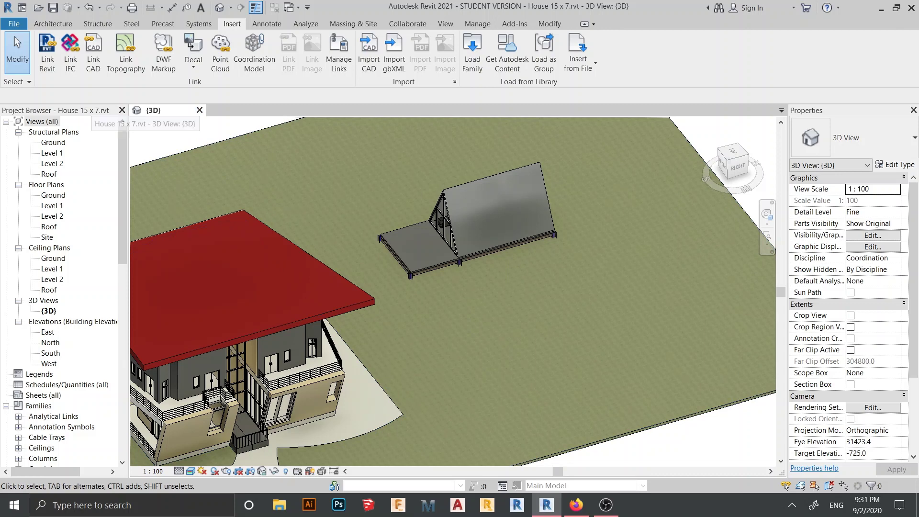
{"action": "left_click", "coordinate": [200, 110]}
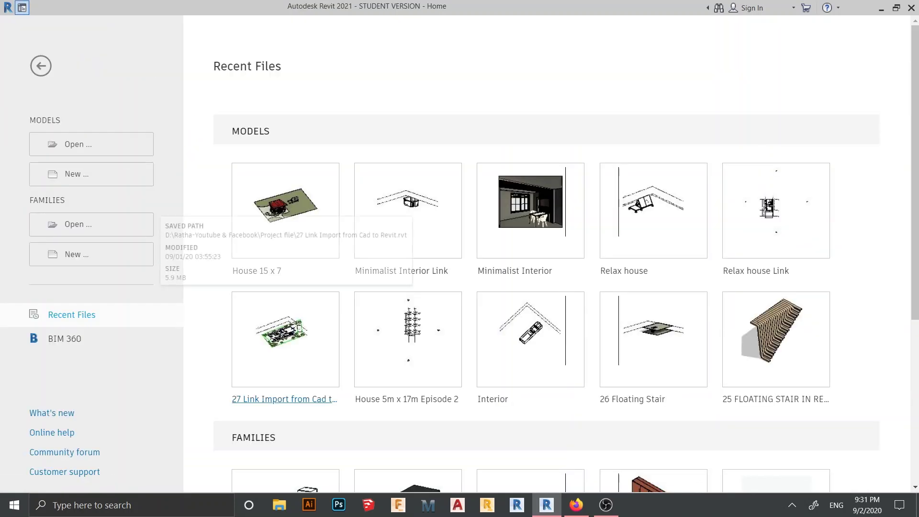
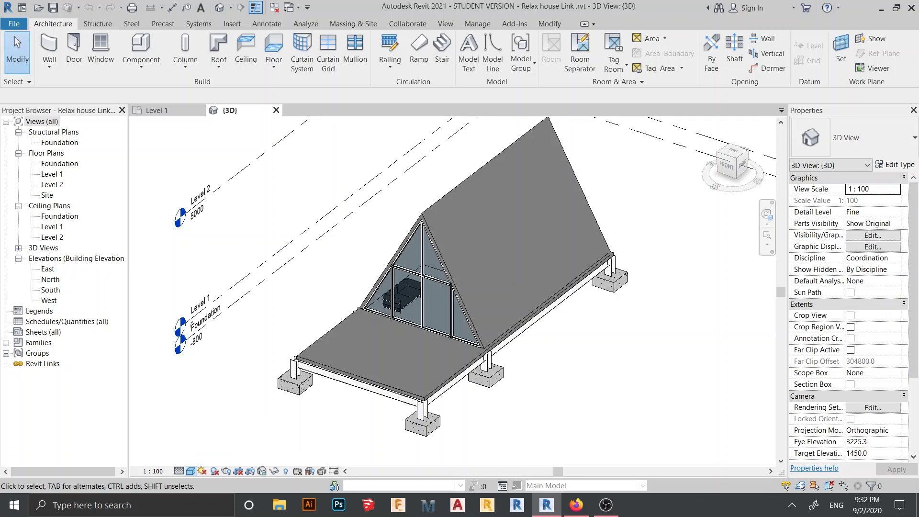
{"action": "middle_click_drag", "start_coordinate": [458, 269], "coordinate": [455, 289]}
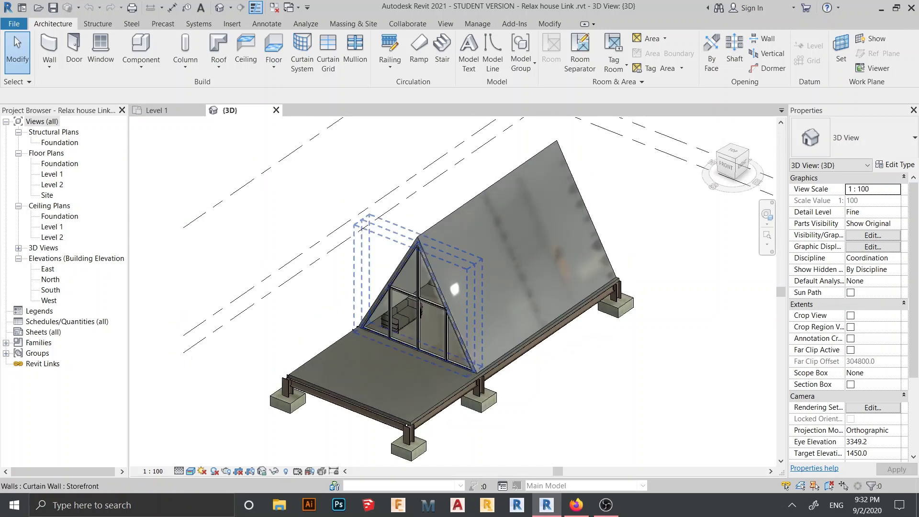
- Open the A-frame roof's generic model for in-place editing and select its roof extrusion
{"action": "left_click", "coordinate": [455, 289]}
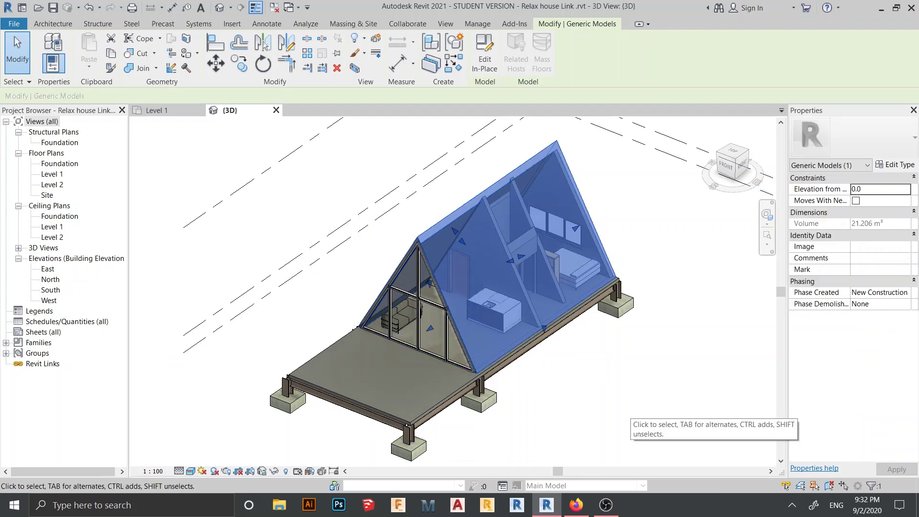
{"action": "middle_click_drag", "start_coordinate": [630, 408], "coordinate": [608, 421]}
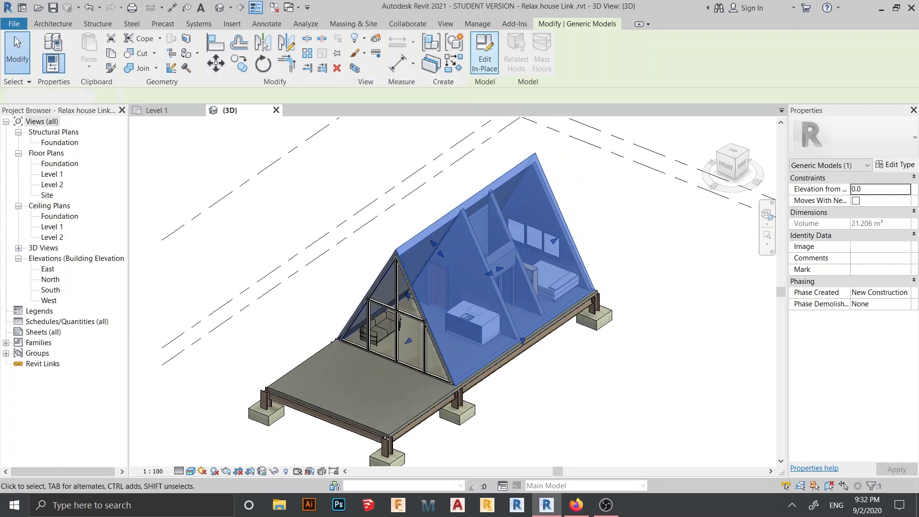
{"action": "left_click", "coordinate": [485, 54]}
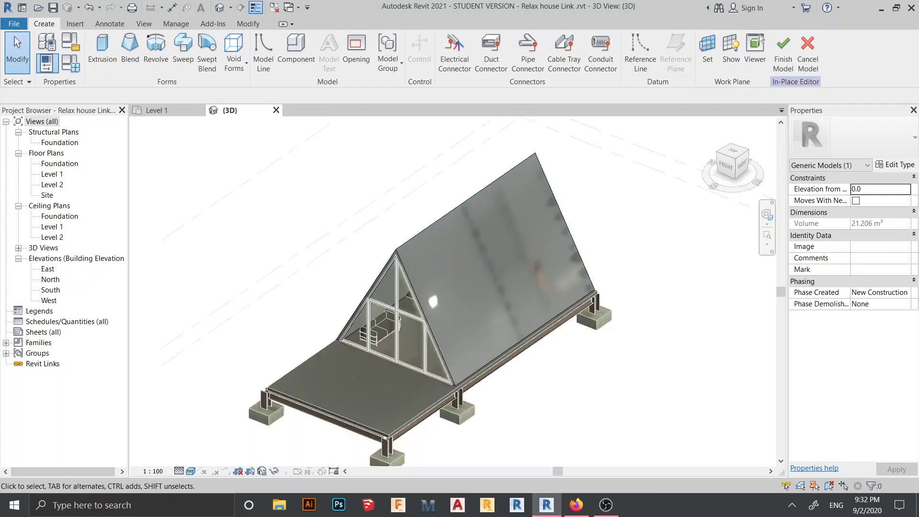
{"action": "left_click", "coordinate": [440, 232]}
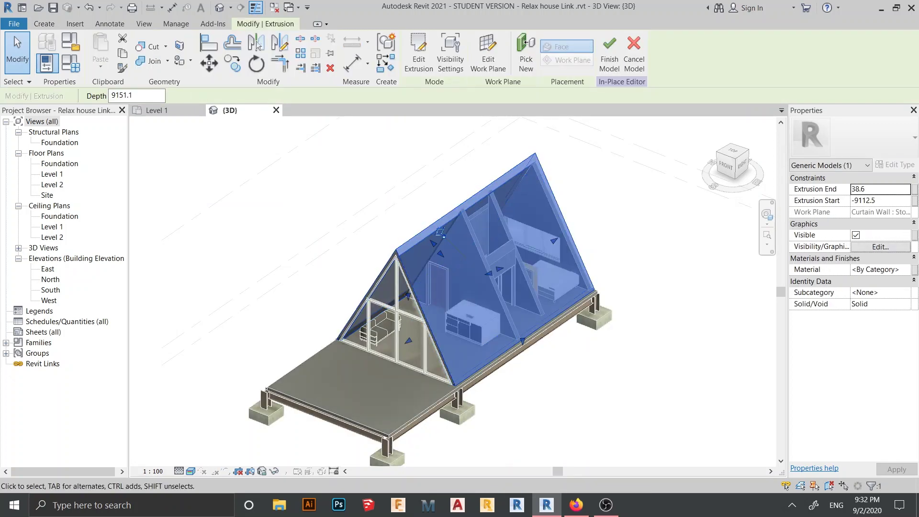
{"action": "left_click", "coordinate": [914, 270]}
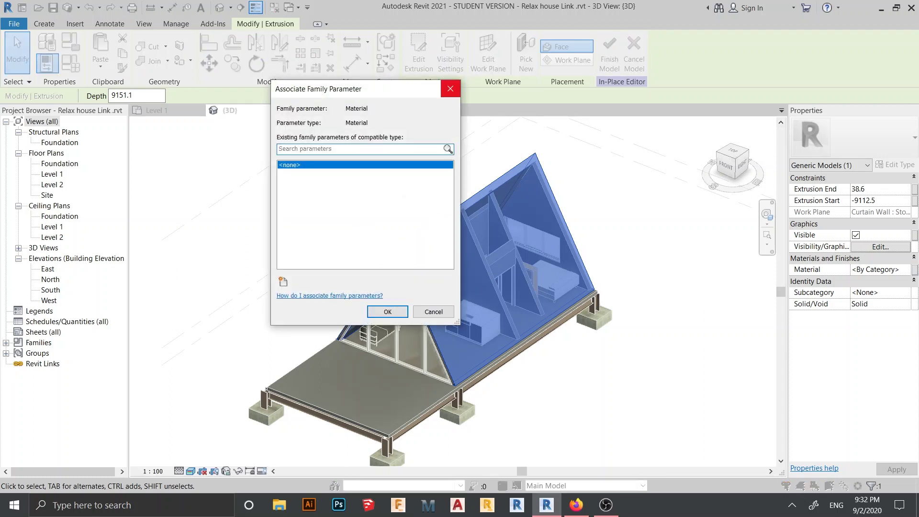
{"action": "left_click", "coordinate": [450, 89]}
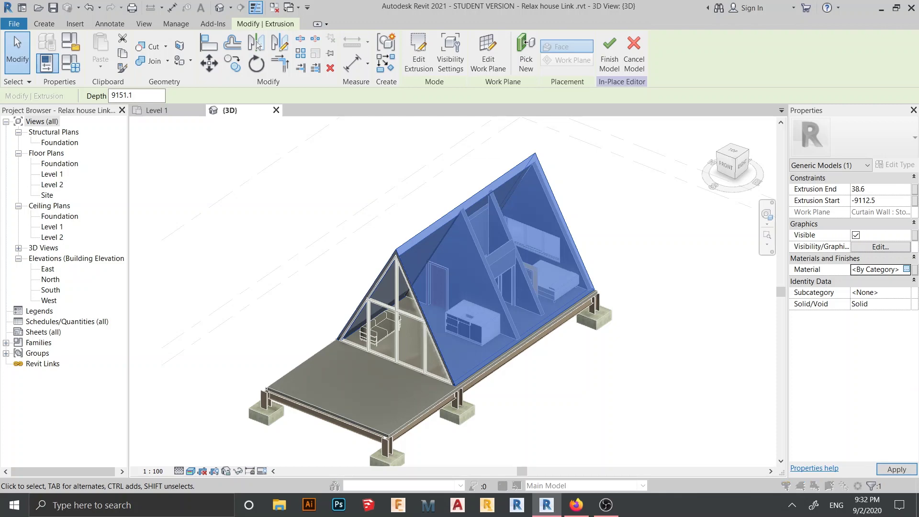
- Create a new material named "Roof" from the roof extrusion's material setting
{"action": "left_click", "coordinate": [906, 269]}
{"action": "left_click", "coordinate": [244, 321]}
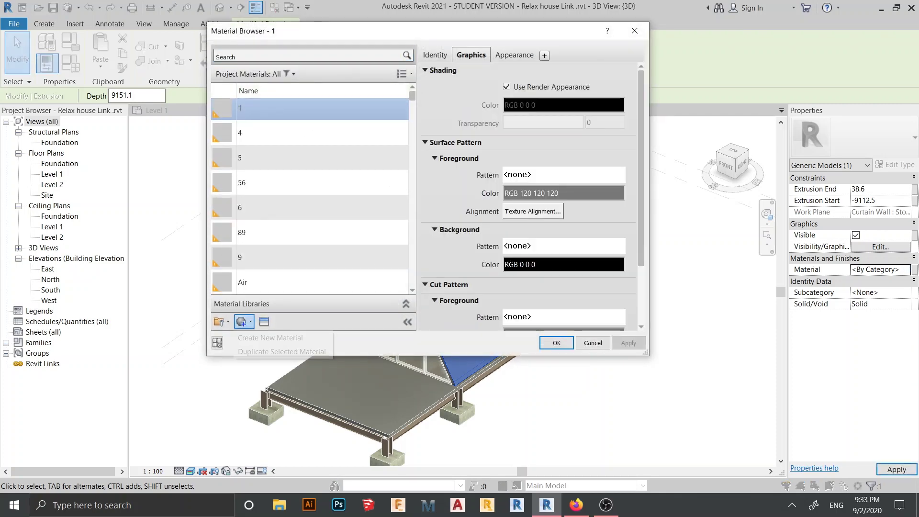
{"action": "left_click", "coordinate": [270, 338]}
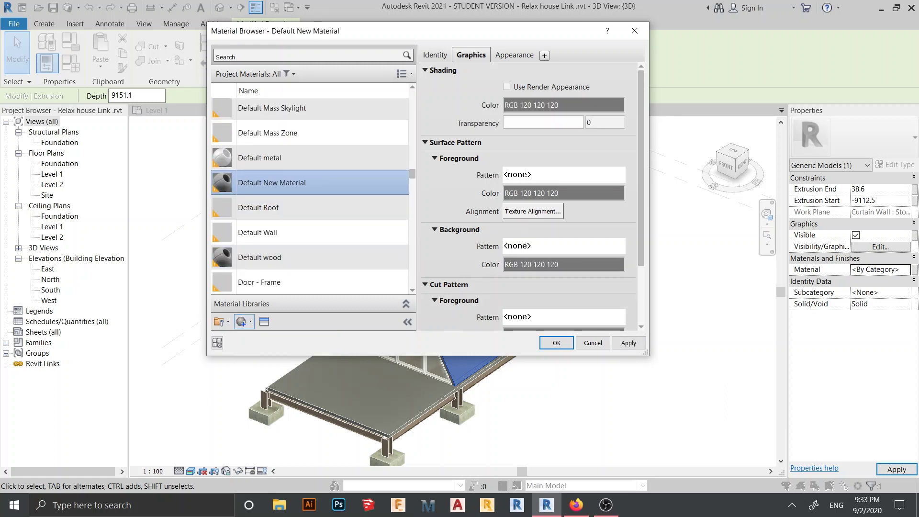
{"action": "right_click", "coordinate": [247, 188]}
{"action": "left_click", "coordinate": [262, 221]}
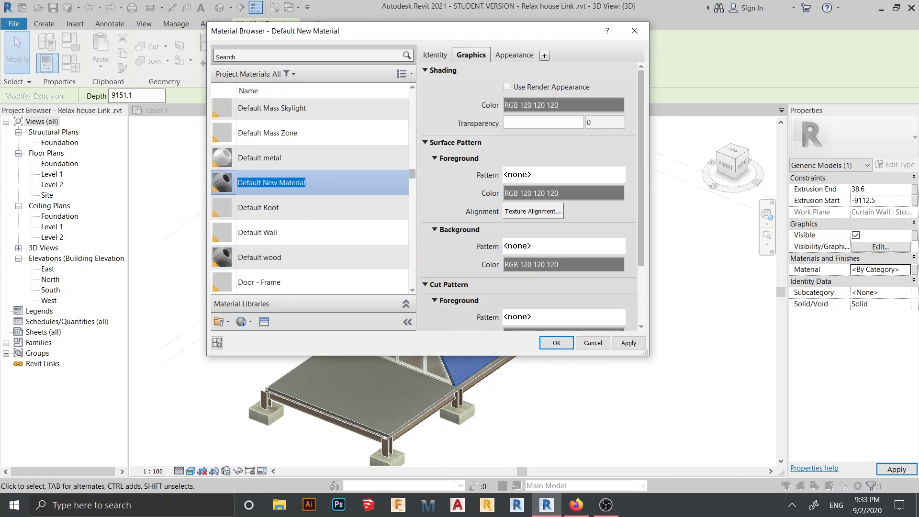
{"action": "type", "text": "Roof"}
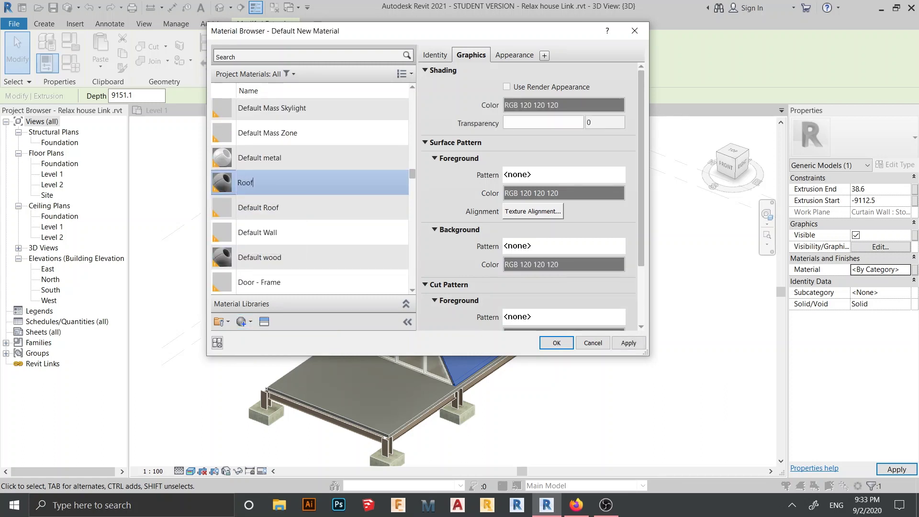
{"action": "key", "text": "Return"}
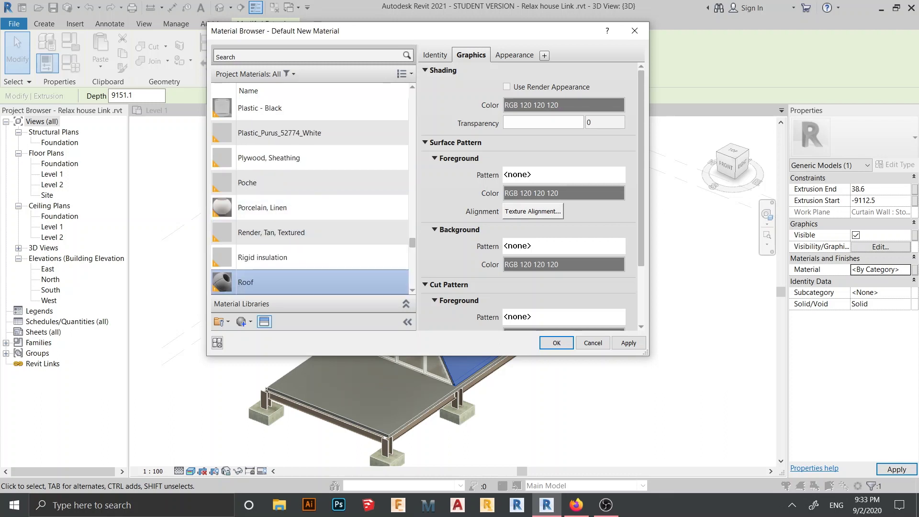
- Replace the Roof material's appearance with the Shake - Handsplit asset from the Appearance Library's Roofing category
{"action": "left_click", "coordinate": [264, 322]}
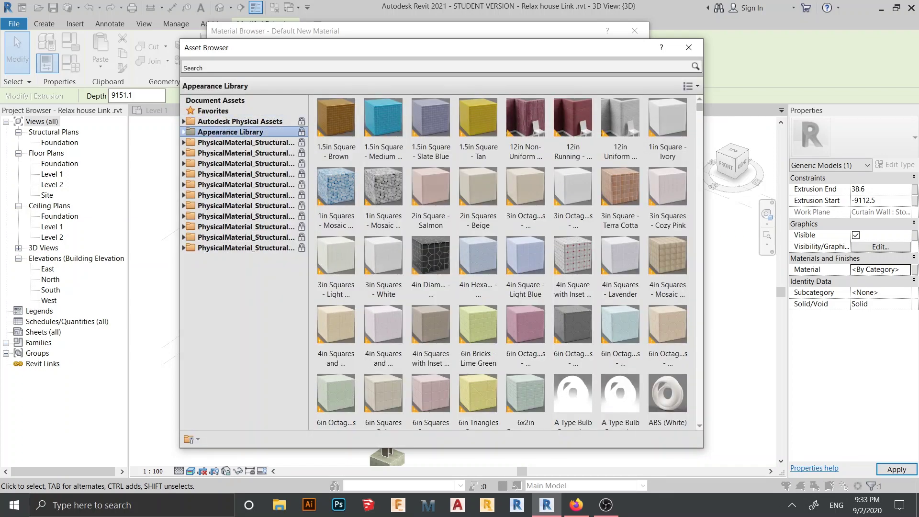
{"action": "left_click", "coordinate": [231, 132]}
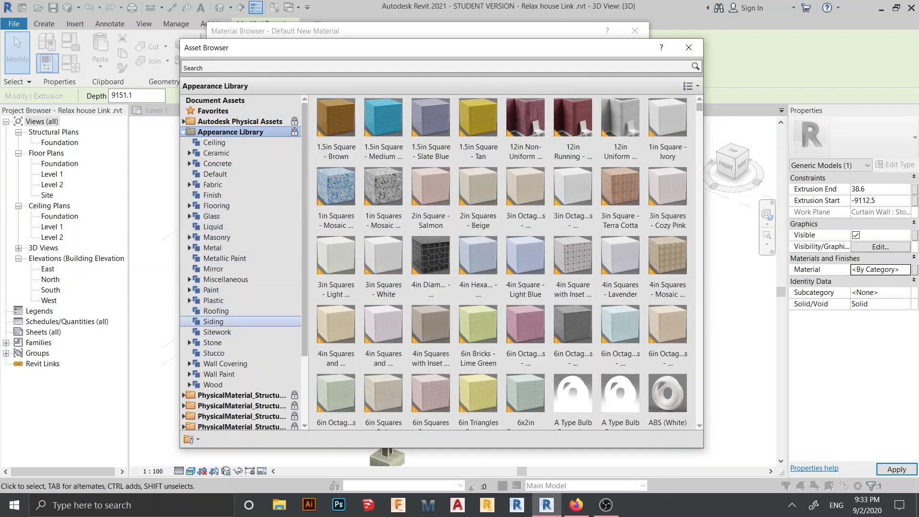
{"action": "left_click", "coordinate": [216, 311]}
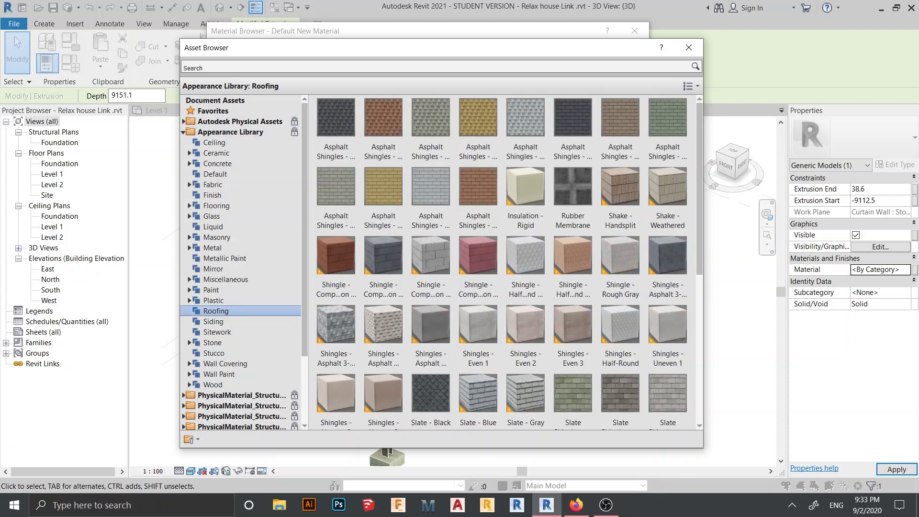
{"action": "scroll", "coordinate": [431, 395], "scroll_direction": "down", "scroll_amount": 1}
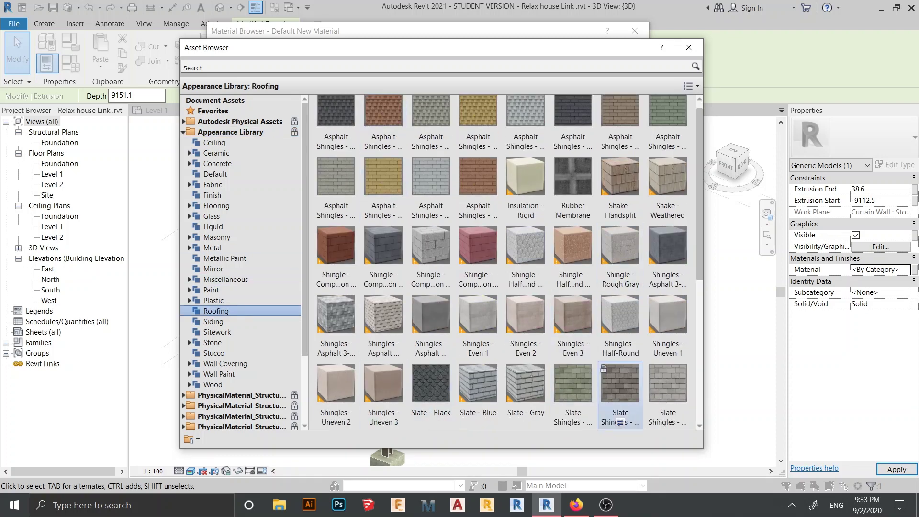
{"action": "scroll", "coordinate": [620, 422], "scroll_direction": "down", "scroll_amount": 5}
{"action": "scroll", "coordinate": [621, 349], "scroll_direction": "up", "scroll_amount": 6}
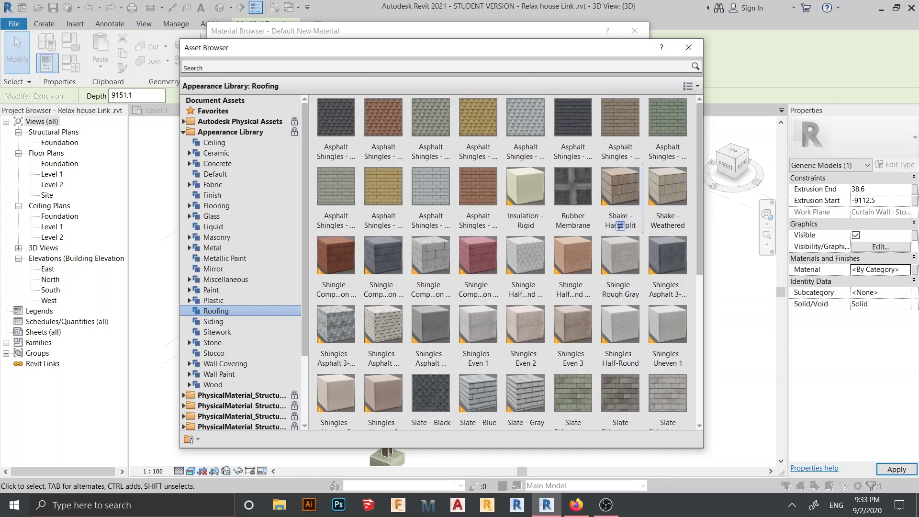
{"action": "left_click", "coordinate": [688, 47]}
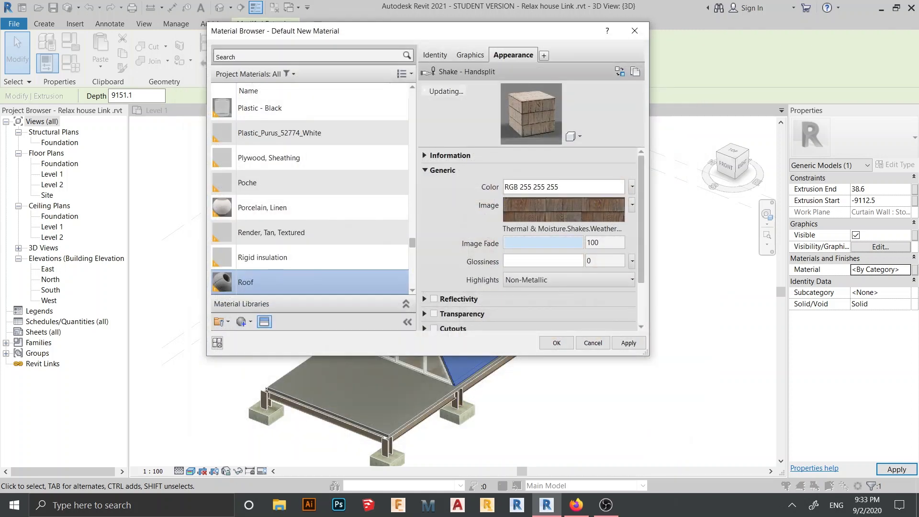
- Assign the Roof material to the A-frame extrusion and finish the in-place model
{"action": "left_click", "coordinate": [628, 343]}
{"action": "left_click", "coordinate": [556, 343]}
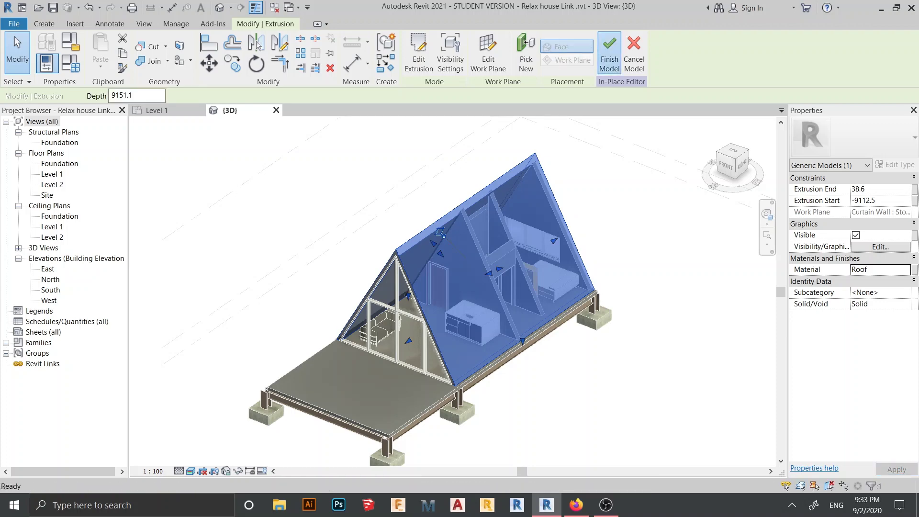
{"action": "left_click", "coordinate": [610, 53]}
{"action": "key", "text": "Escape"}
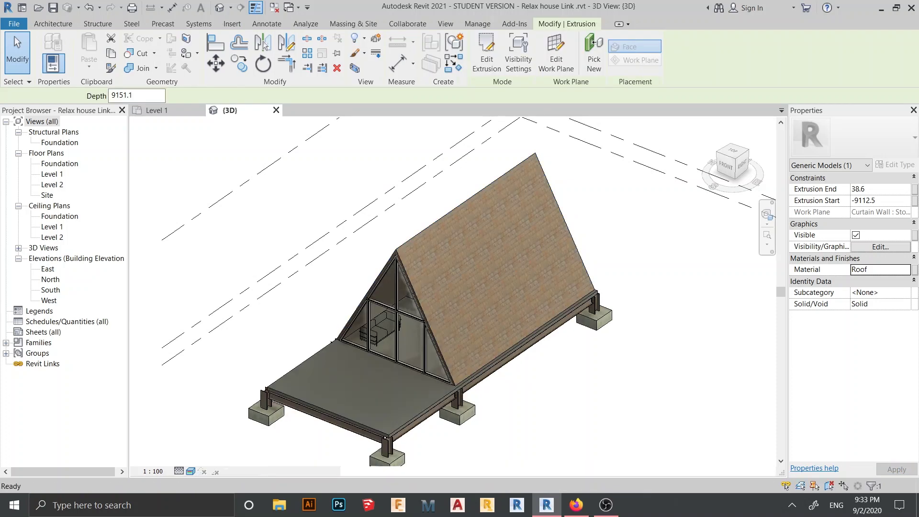
- Select the deck and house floor slab and open its Generic 150mm type's layer structure for editing
{"action": "scroll", "coordinate": [415, 232], "scroll_direction": "up", "scroll_amount": 2}
{"action": "scroll", "coordinate": [463, 256], "scroll_direction": "up", "scroll_amount": 1}
{"action": "middle_click_drag", "start_coordinate": [463, 256], "coordinate": [463, 131]}
{"action": "scroll", "coordinate": [416, 234], "scroll_direction": "down", "scroll_amount": 2}
{"action": "middle_click_drag", "start_coordinate": [416, 235], "coordinate": [416, 189]}
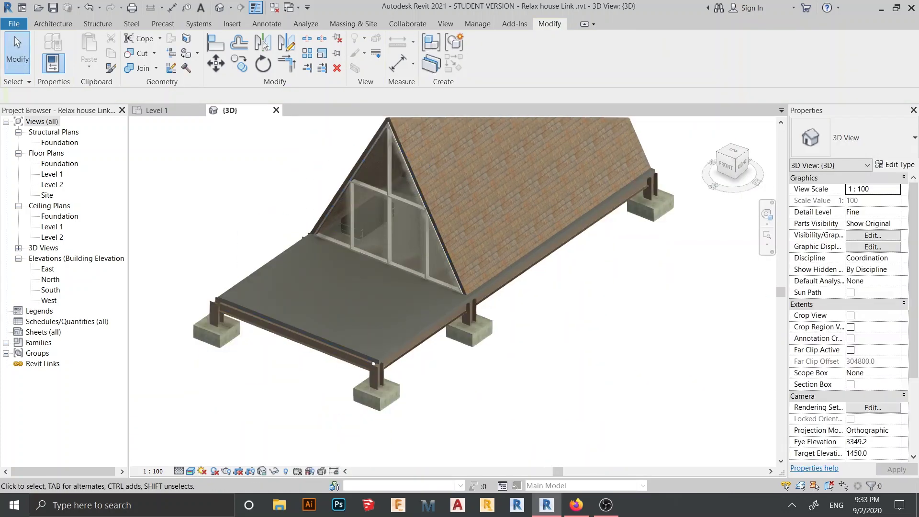
{"action": "left_click", "coordinate": [374, 364]}
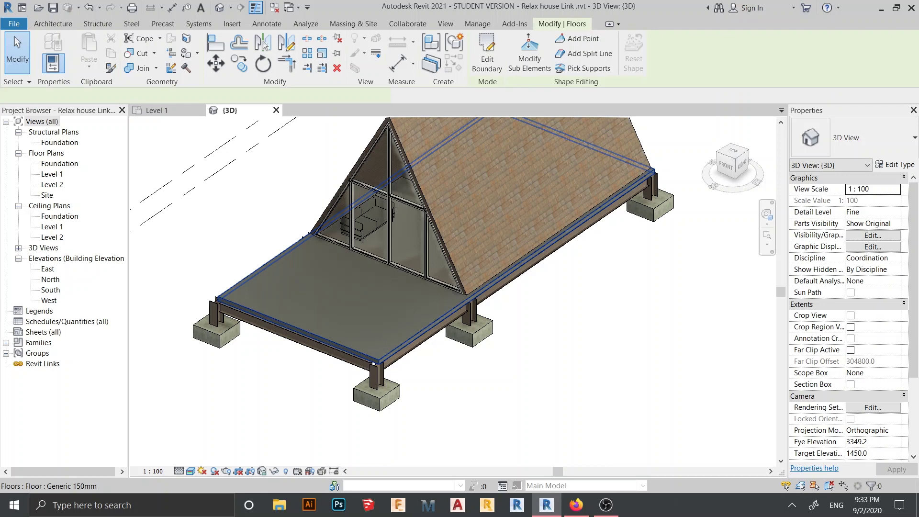
{"action": "left_click", "coordinate": [894, 165]}
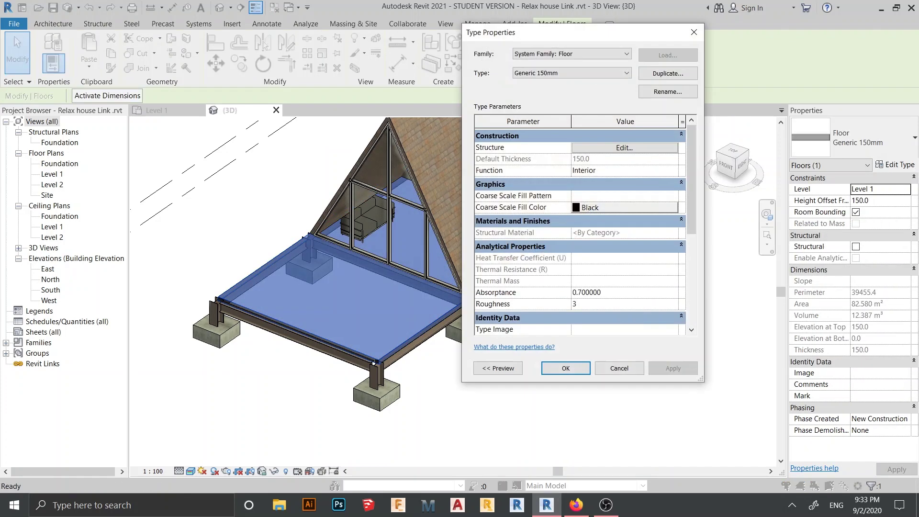
{"action": "left_click_drag", "start_coordinate": [527, 32], "coordinate": [346, 67]}
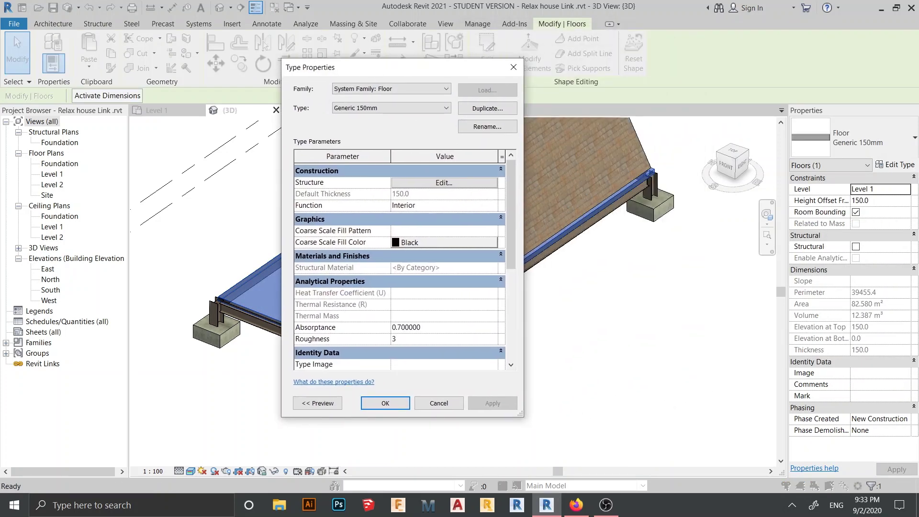
{"action": "left_click", "coordinate": [444, 182]}
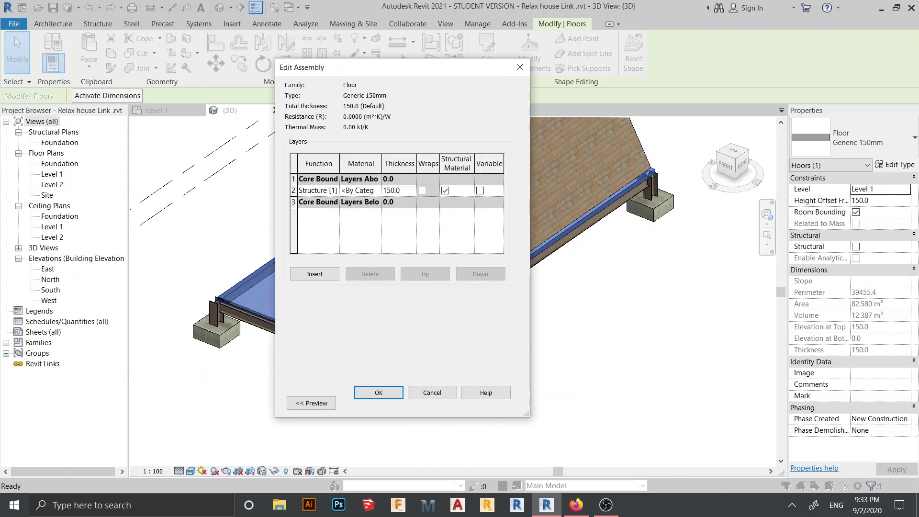
- Create a new material named "floor" from the material setting of the floor's Structure [1] layer
{"action": "left_click", "coordinate": [377, 190]}
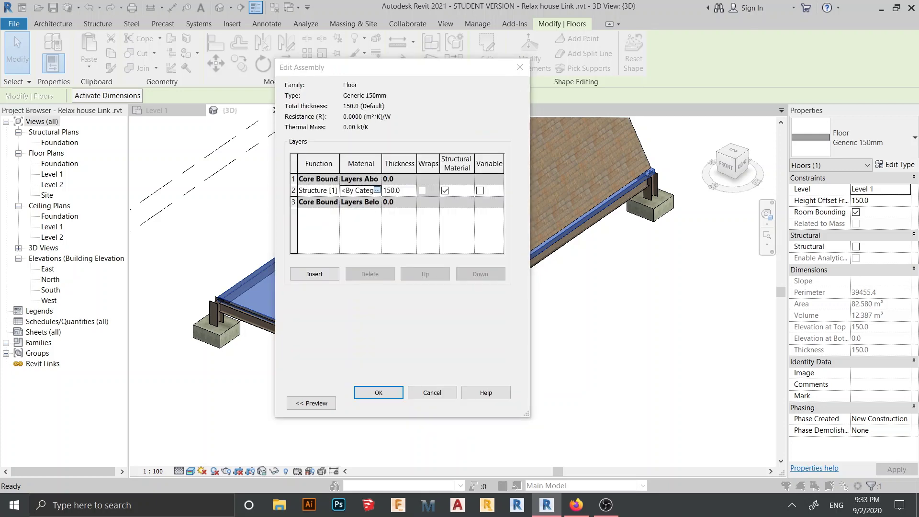
{"action": "left_click", "coordinate": [251, 321]}
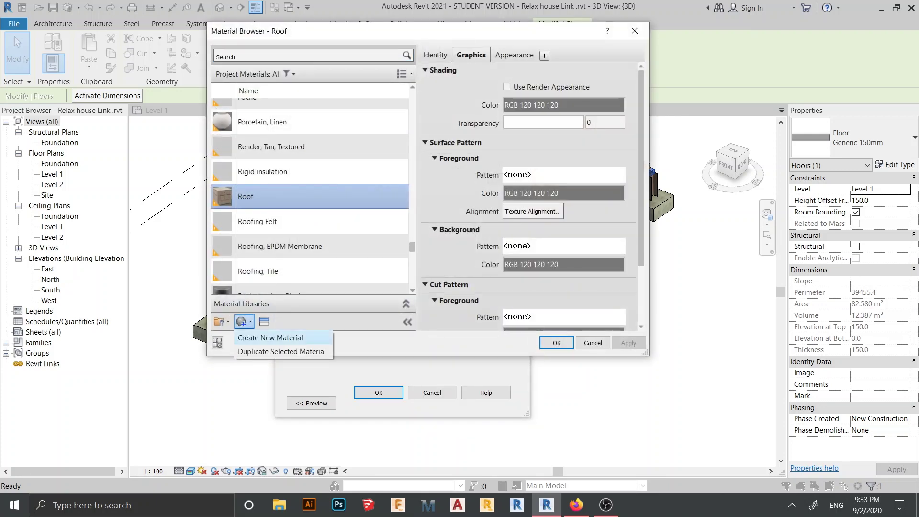
{"action": "left_click", "coordinate": [268, 338]}
{"action": "right_click", "coordinate": [282, 193]}
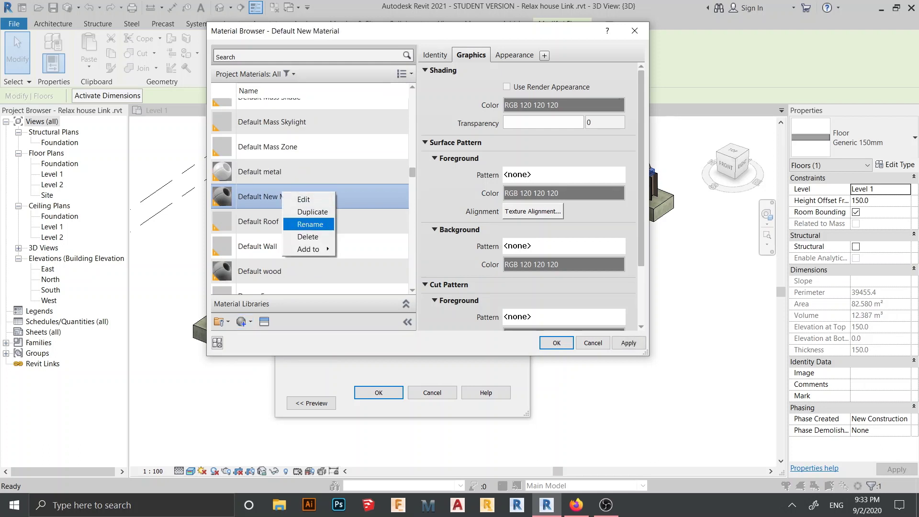
{"action": "left_click", "coordinate": [310, 224]}
{"action": "type", "text": "floor"}
{"action": "key", "text": "Return"}
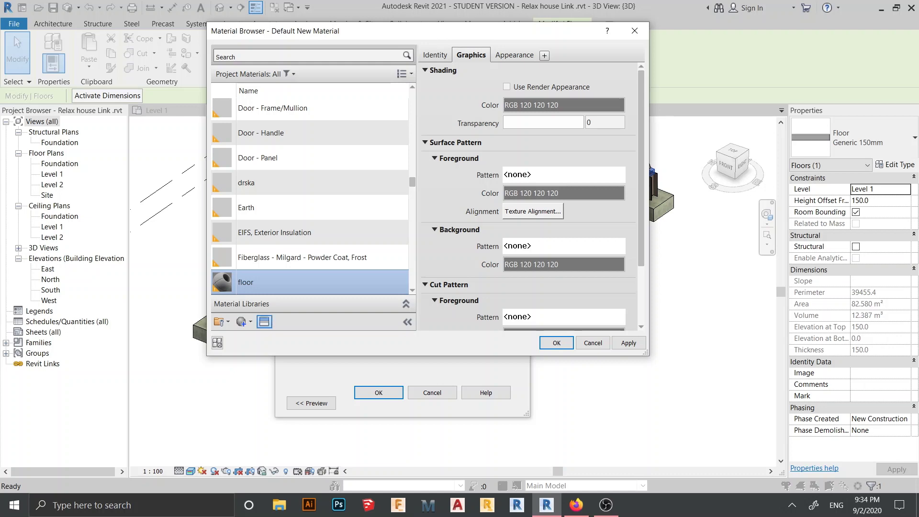
- Replace the floor material's appearance with the Blocks asset from the Appearance Library's Concrete category
{"action": "left_click", "coordinate": [218, 343]}
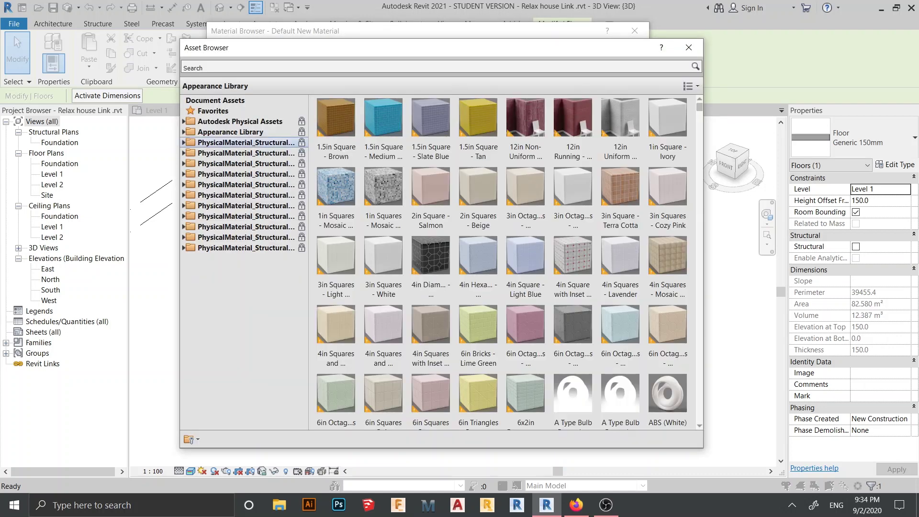
{"action": "left_click", "coordinate": [224, 131]}
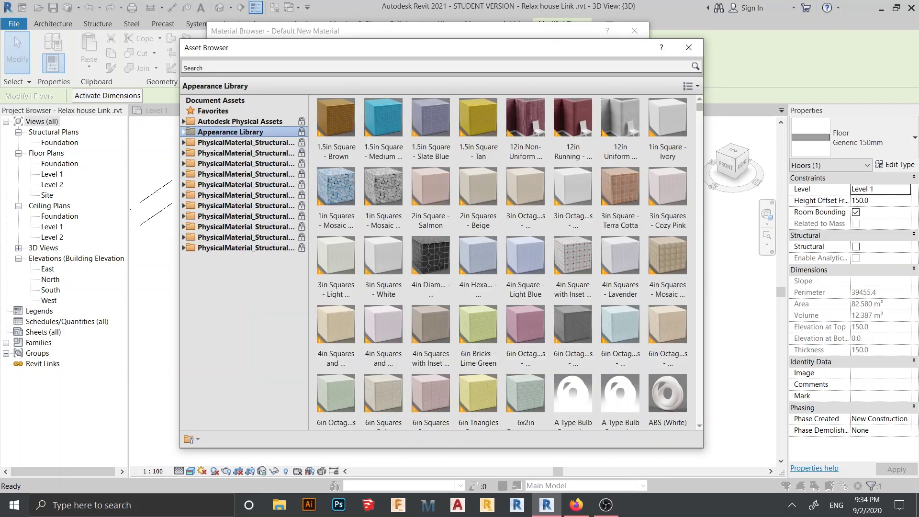
{"action": "key", "text": "Right"}
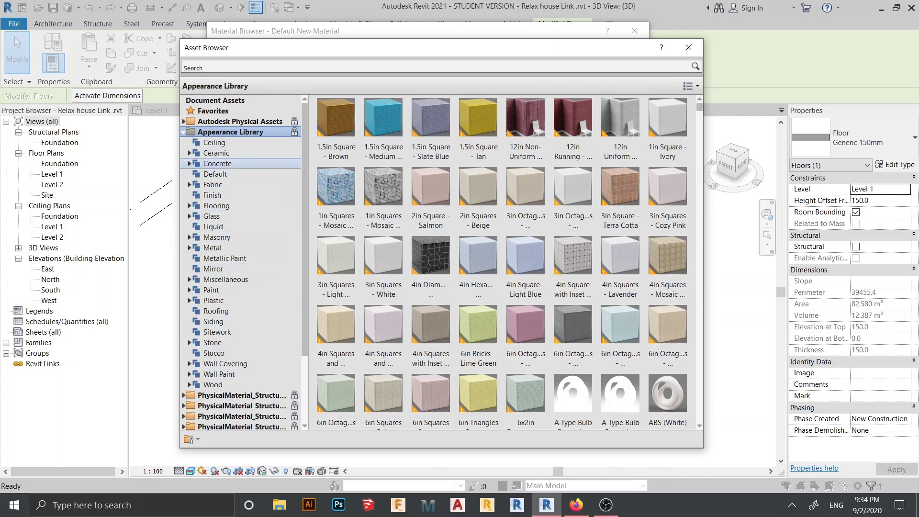
{"action": "left_click", "coordinate": [218, 163]}
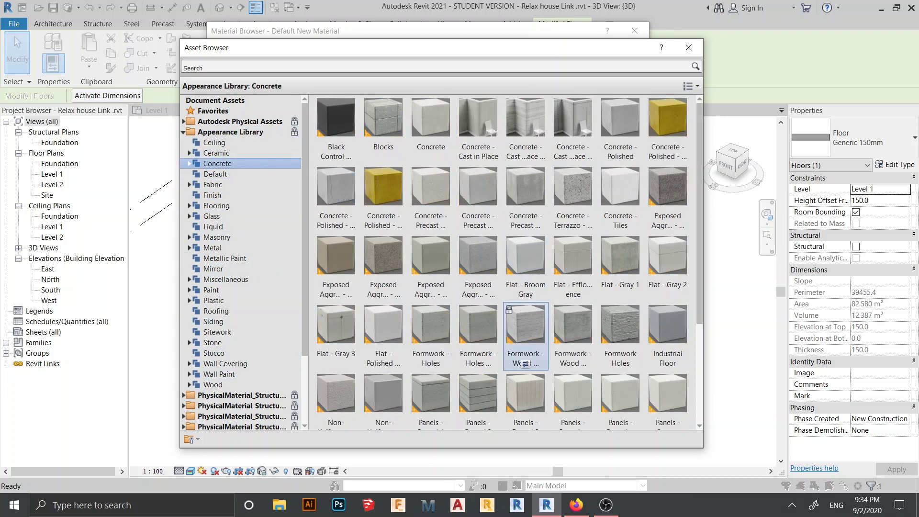
{"action": "scroll", "coordinate": [525, 330], "scroll_direction": "down", "scroll_amount": 3}
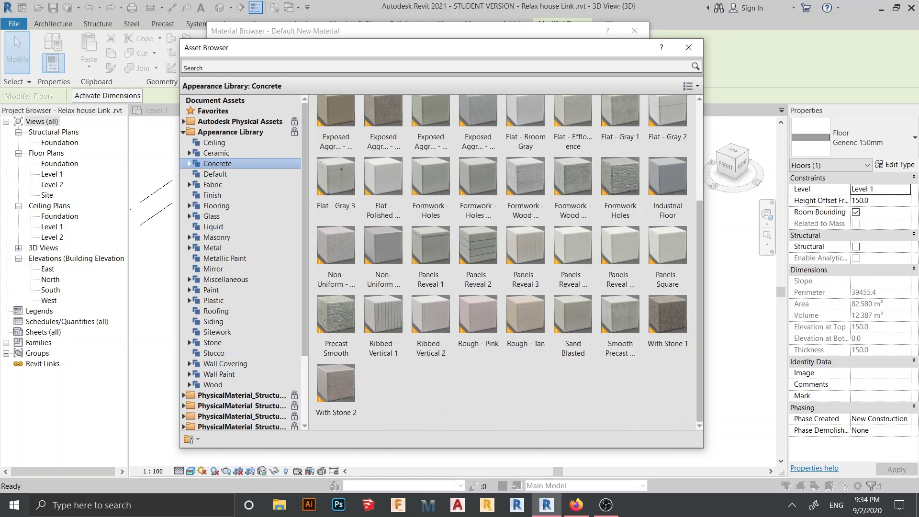
{"action": "scroll", "coordinate": [621, 335], "scroll_direction": "up", "scroll_amount": 3}
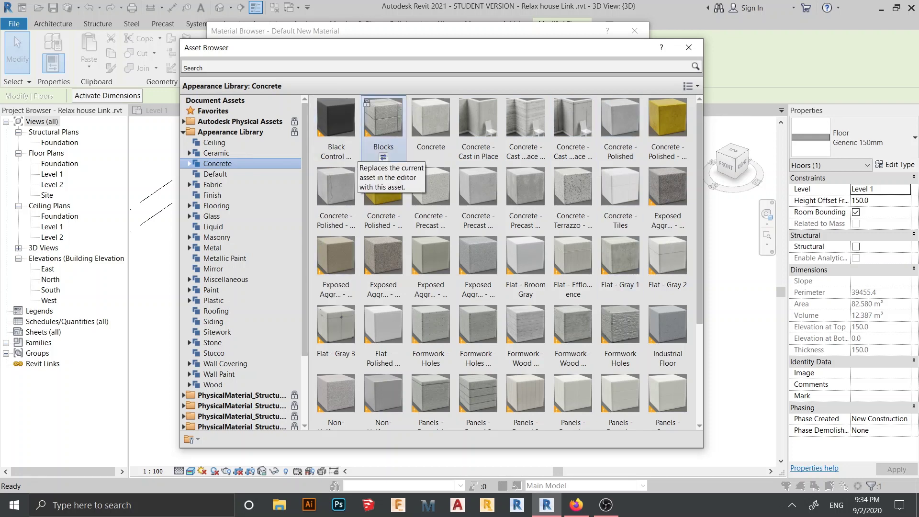
{"action": "left_click", "coordinate": [383, 157]}
{"action": "left_click", "coordinate": [688, 48]}
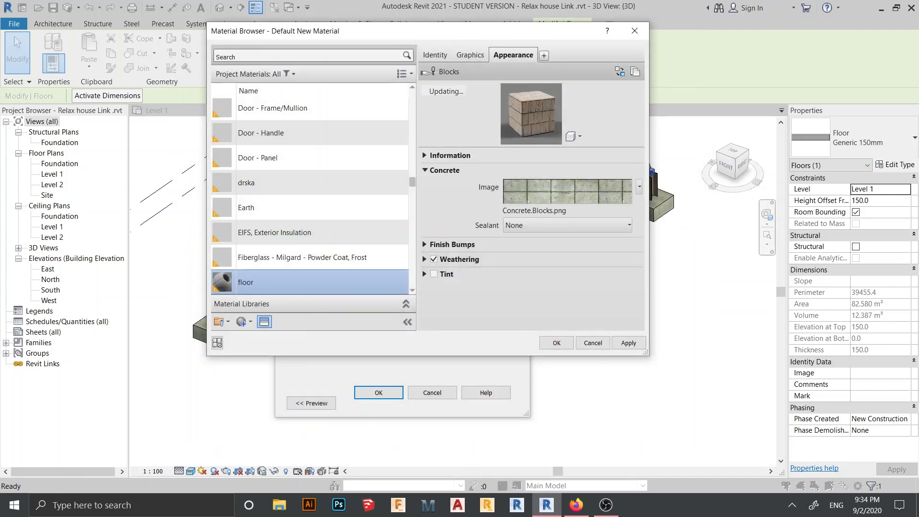
- Assign the floor material to the Generic 150mm type's structure layer, apply the type changes and deselect the slab
{"action": "left_click", "coordinate": [628, 343]}
{"action": "left_click", "coordinate": [557, 343]}
{"action": "left_click", "coordinate": [379, 393]}
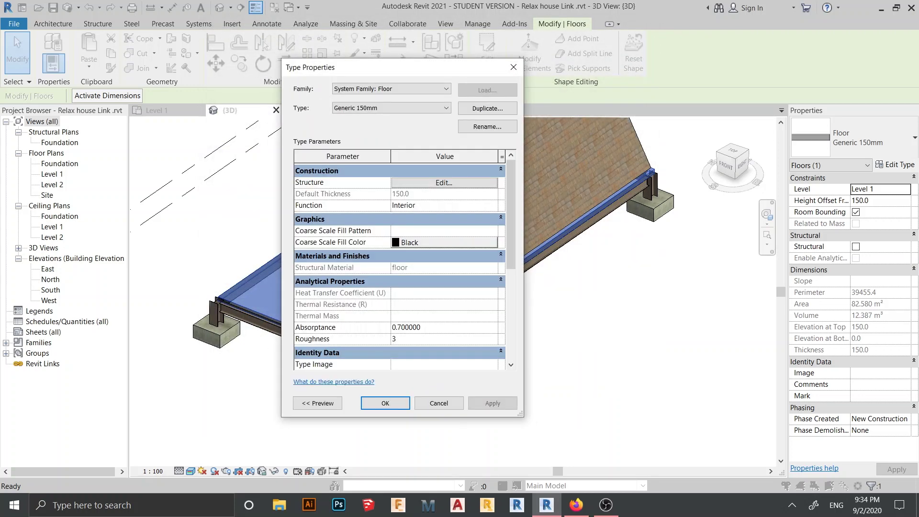
{"action": "left_click", "coordinate": [492, 403]}
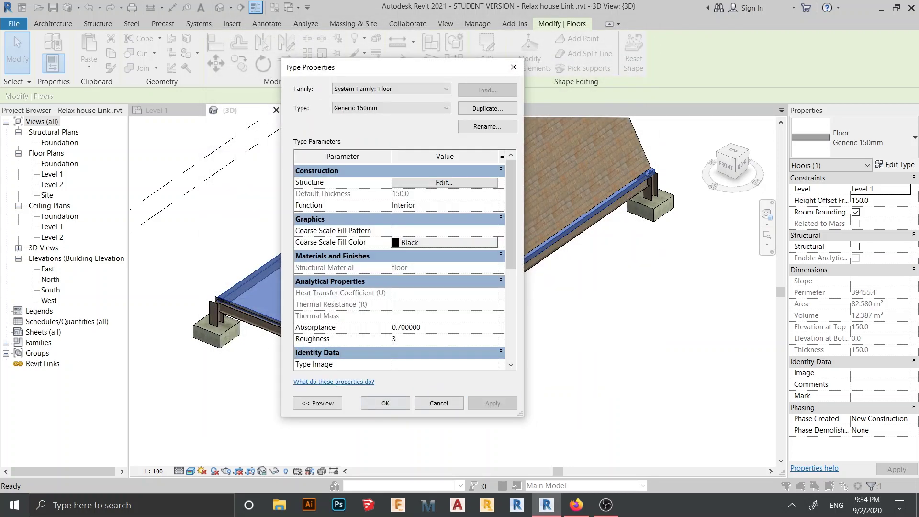
{"action": "left_click", "coordinate": [386, 403]}
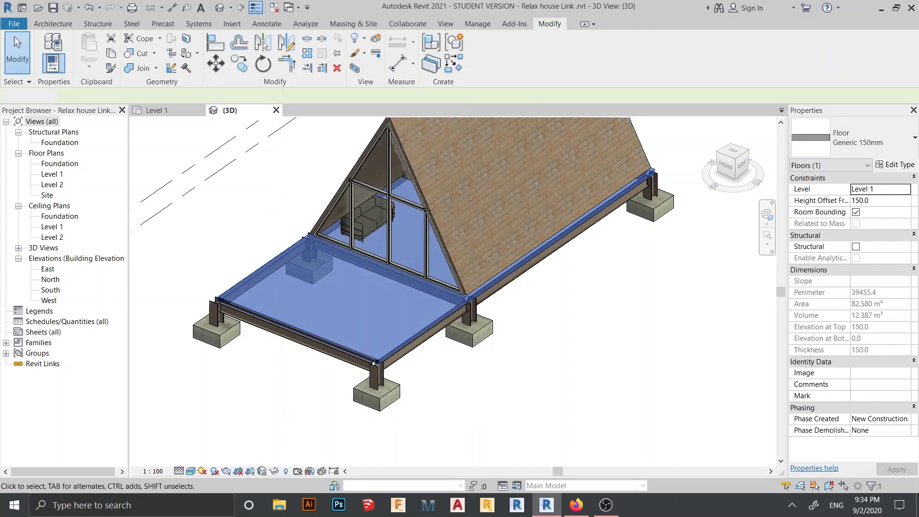
{"action": "scroll", "coordinate": [374, 362], "scroll_direction": "up", "scroll_amount": 1}
{"action": "middle_click_drag", "start_coordinate": [374, 362], "coordinate": [410, 344]}
{"action": "key", "text": "Escape"}
{"action": "scroll", "coordinate": [418, 449], "scroll_direction": "up", "scroll_amount": 1}
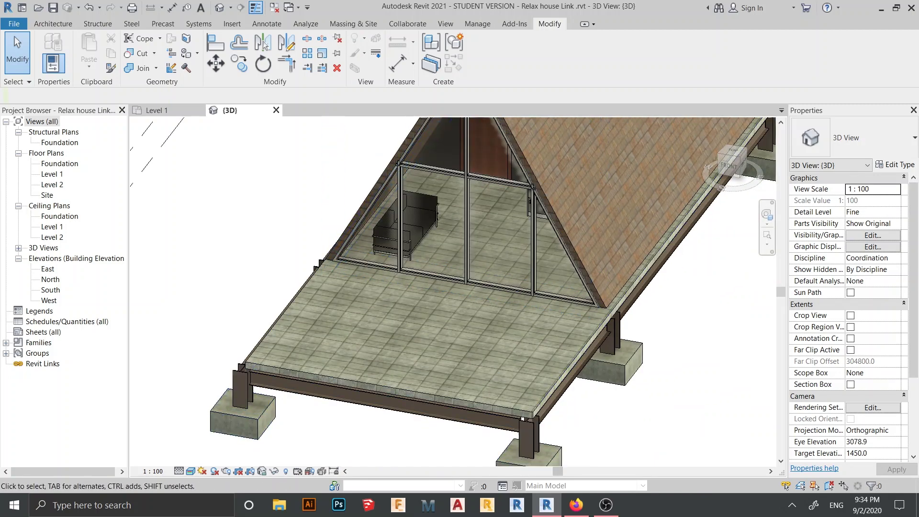
- In the Level 1 floor plan, begin a sketched railing path with a 3900 mm vertical line inside the deck's left edge
{"action": "left_click", "coordinate": [168, 110]}
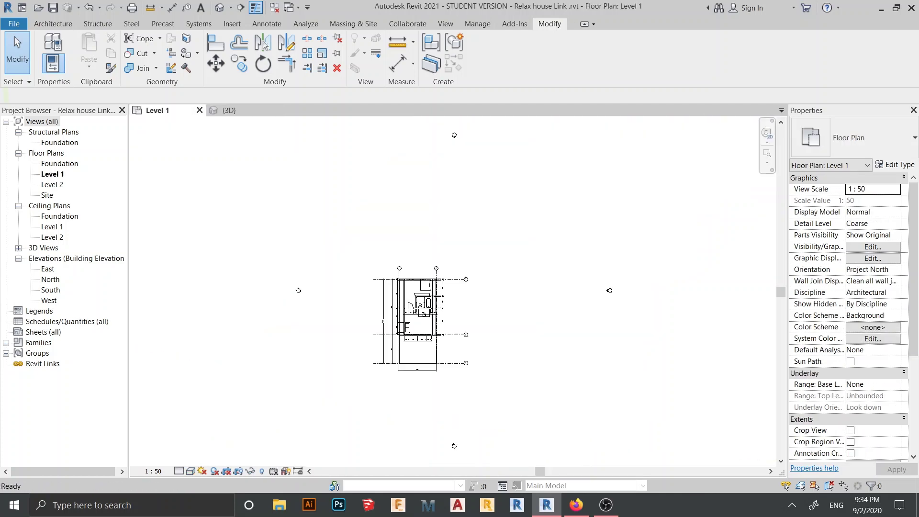
{"action": "scroll", "coordinate": [435, 371], "scroll_direction": "up", "scroll_amount": 5}
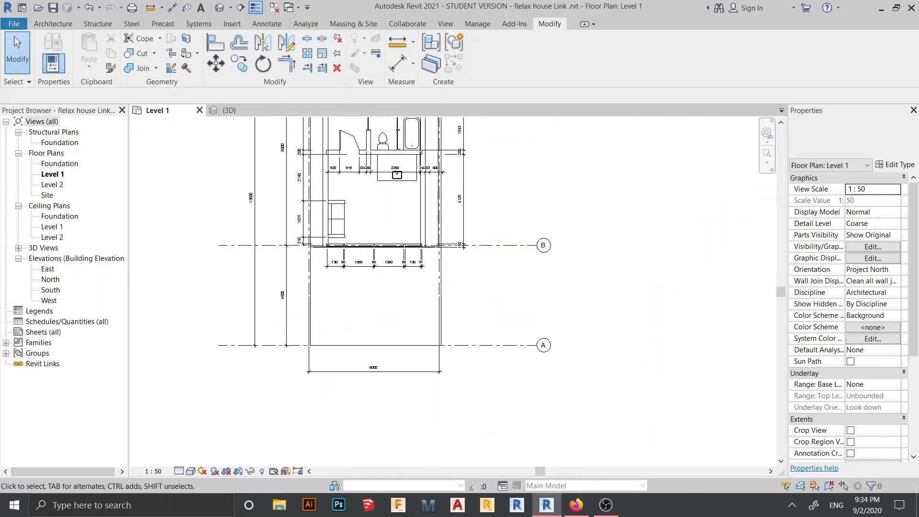
{"action": "left_click", "coordinate": [53, 24]}
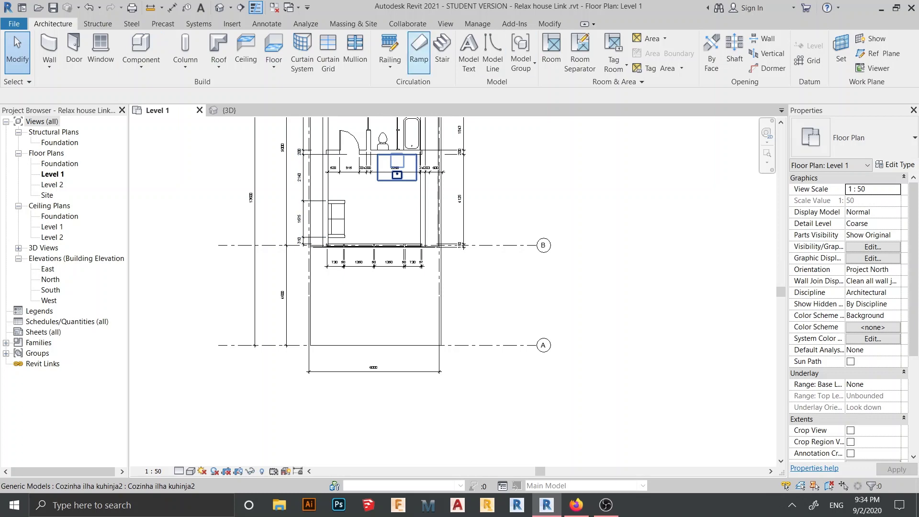
{"action": "left_click", "coordinate": [390, 66]}
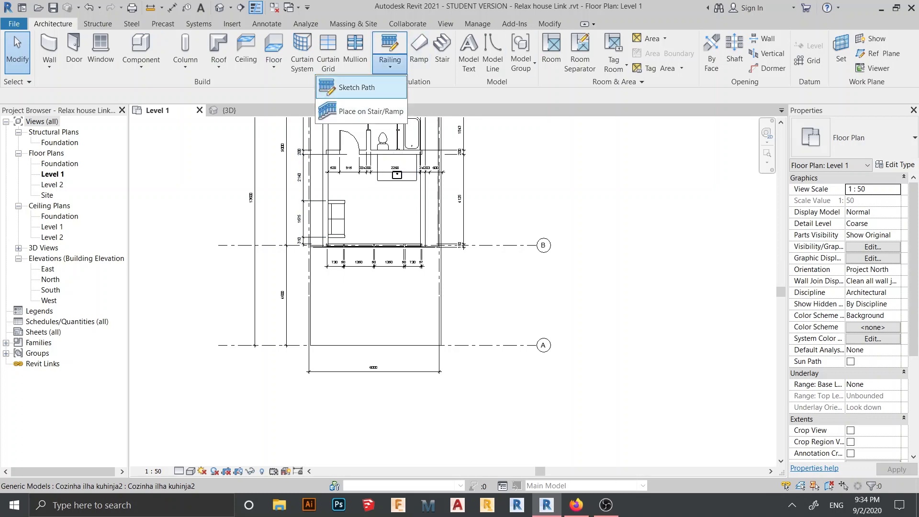
{"action": "left_click", "coordinate": [357, 87]}
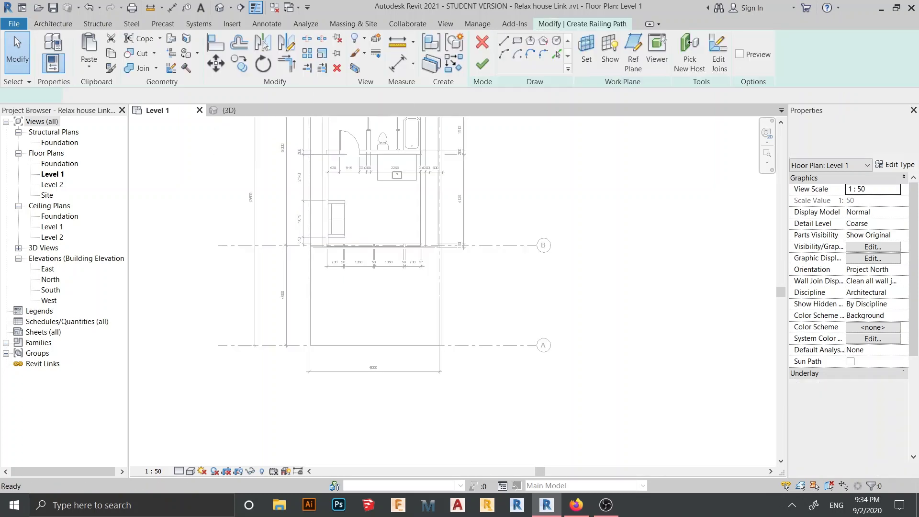
{"action": "left_click", "coordinate": [313, 245]}
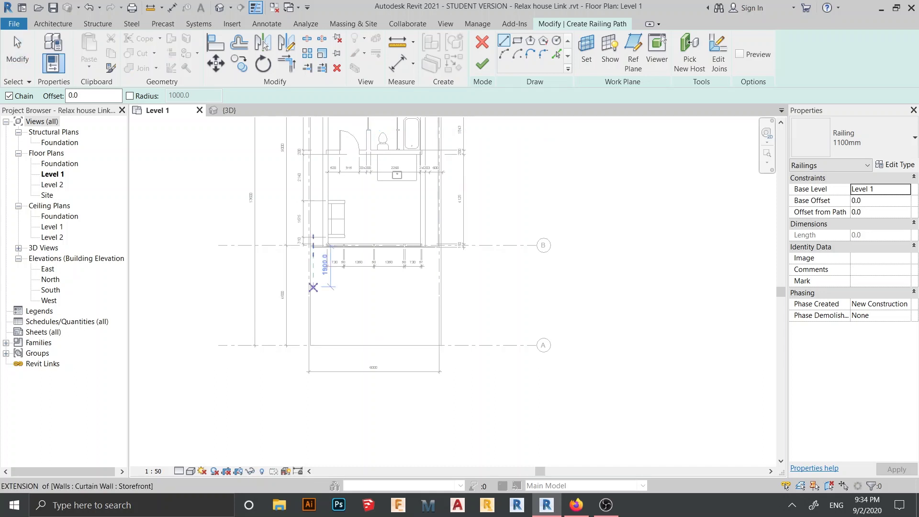
{"action": "scroll", "coordinate": [313, 281], "scroll_direction": "up", "scroll_amount": 3}
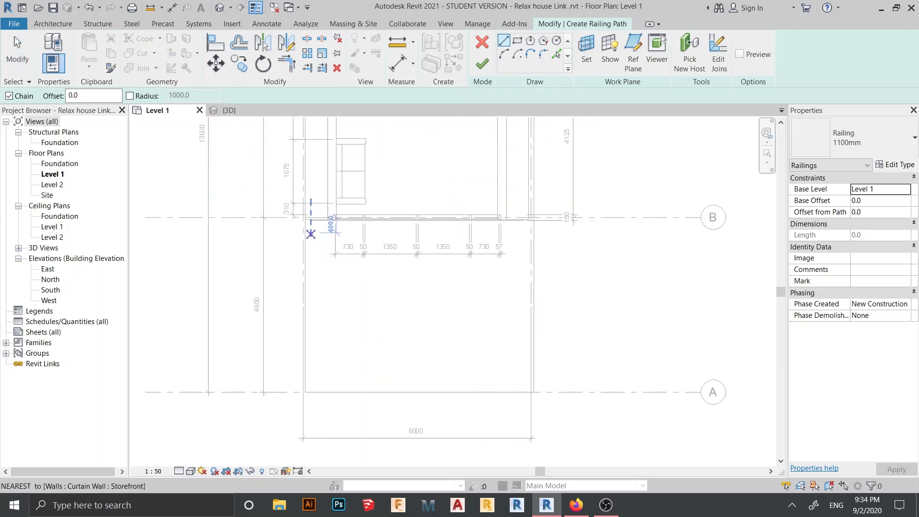
{"action": "left_click", "coordinate": [310, 233]}
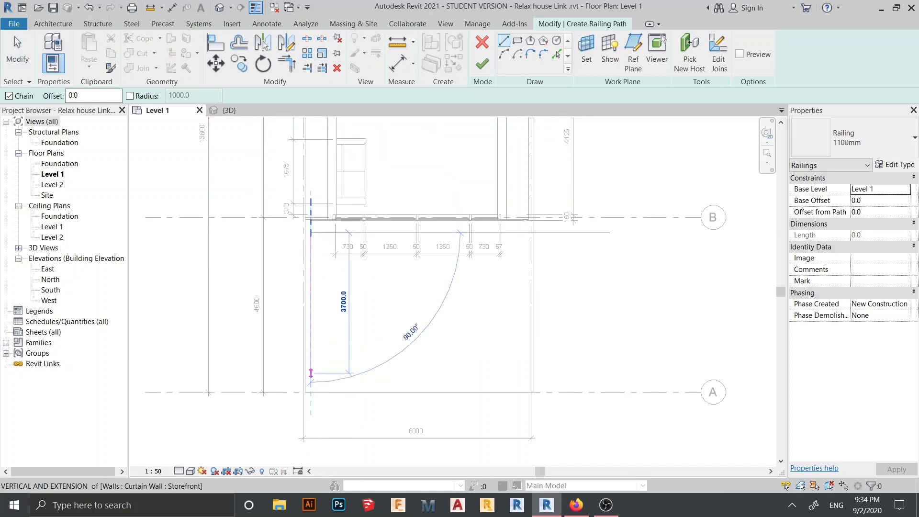
{"action": "scroll", "coordinate": [311, 379], "scroll_direction": "up", "scroll_amount": 3}
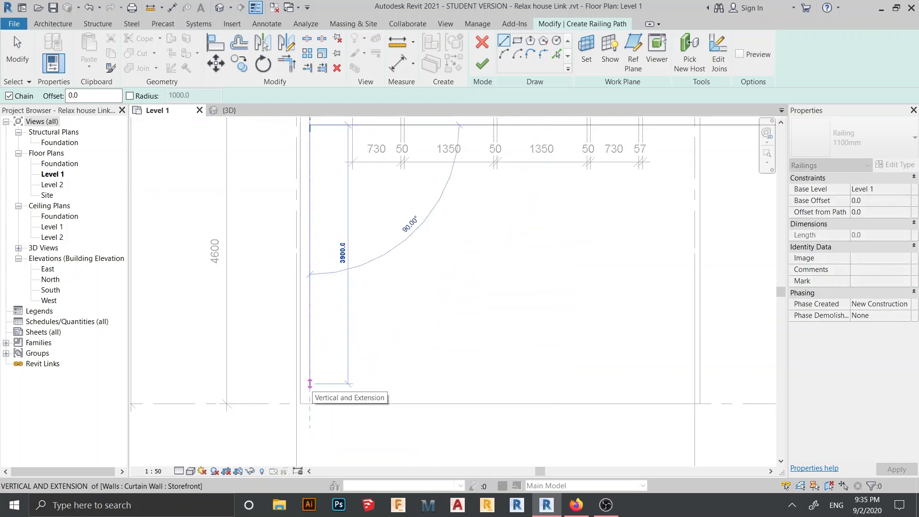
{"action": "left_click", "coordinate": [310, 383]}
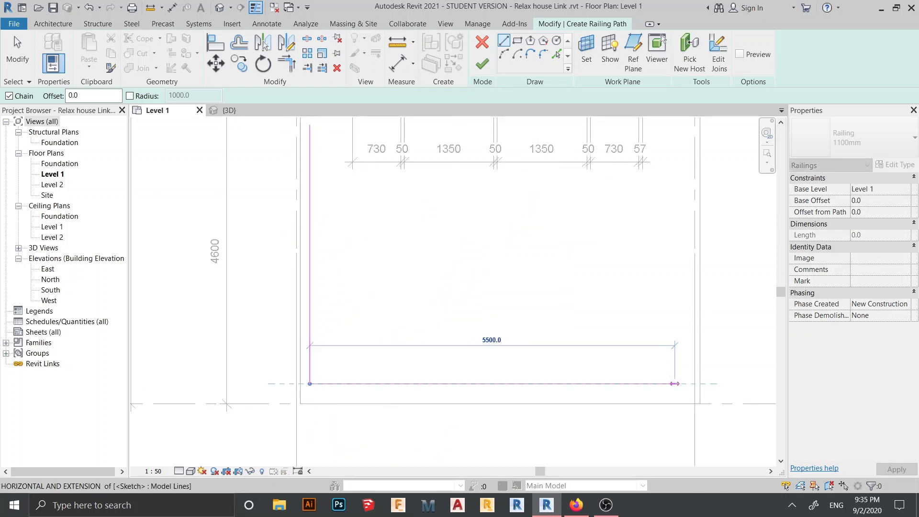
- Continue the railing path with a 5500 mm line along the deck's front edge and a 3900 mm line back toward the house
{"action": "left_click", "coordinate": [675, 384]}
{"action": "scroll", "coordinate": [674, 383], "scroll_direction": "down", "scroll_amount": 1}
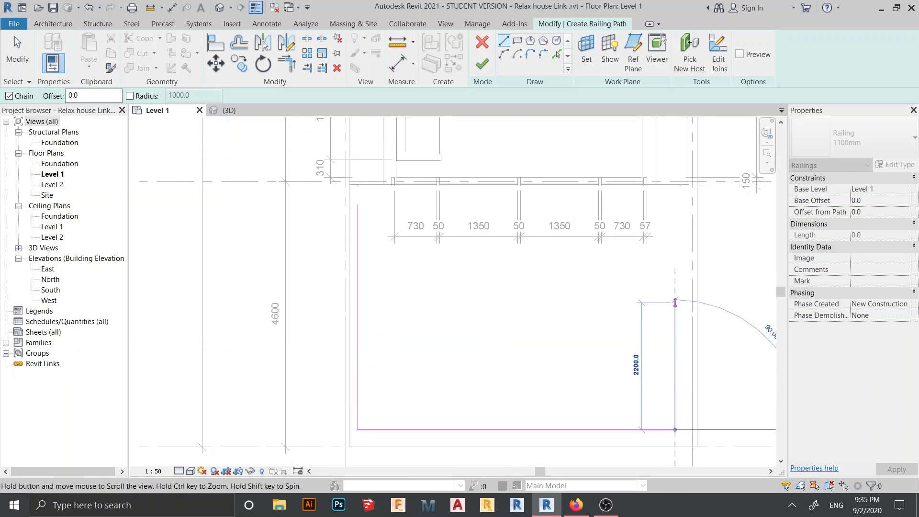
{"action": "left_click", "coordinate": [676, 206]}
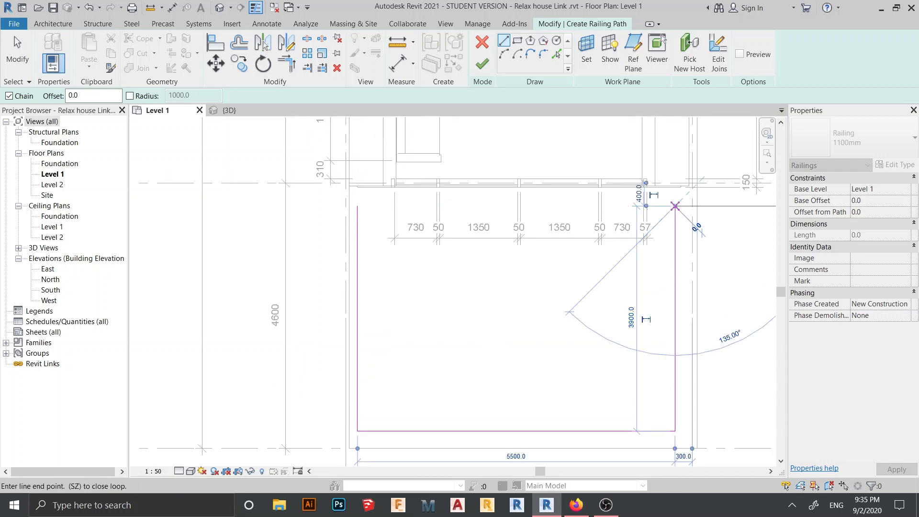
{"action": "key", "text": "Escape"}
{"action": "key", "text": "Escape"}
- Nudge the railing path's right-hand line outward, closer to the deck's right edge
{"action": "left_click", "coordinate": [675, 326]}
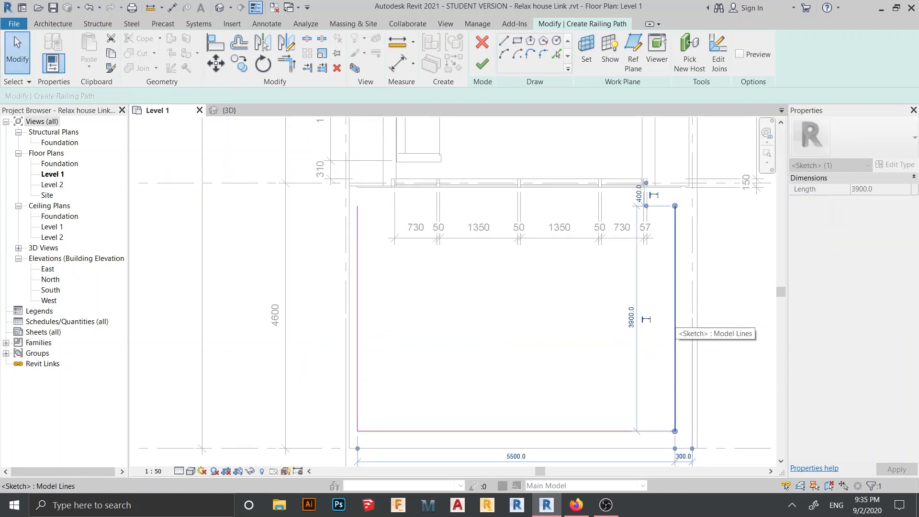
{"action": "key", "text": "Right"}
{"action": "key", "text": "Right"}
{"action": "key", "text": "Right"}
{"action": "key", "text": "Escape"}
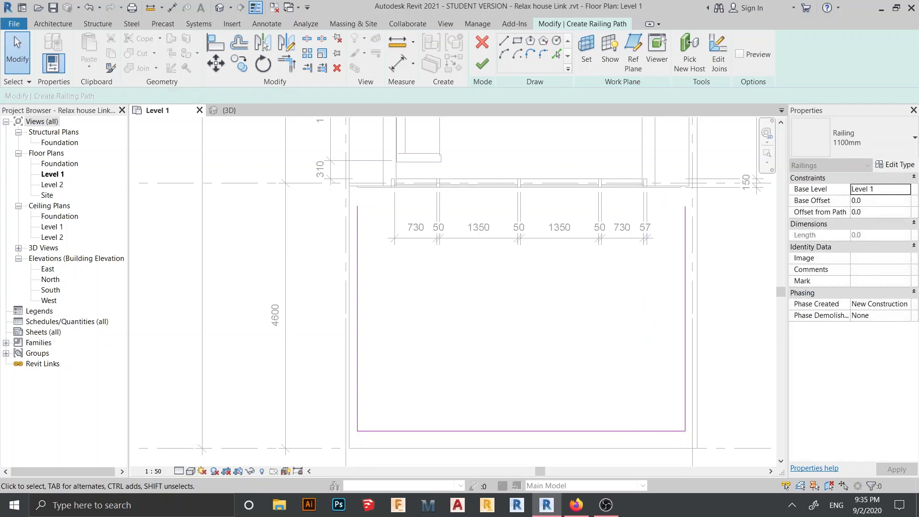
- Round both front corners of the railing path with fillet arcs of a fixed 1000 mm radius
{"action": "middle_click_drag", "start_coordinate": [646, 306], "coordinate": [592, 285]}
{"action": "left_click", "coordinate": [543, 54]}
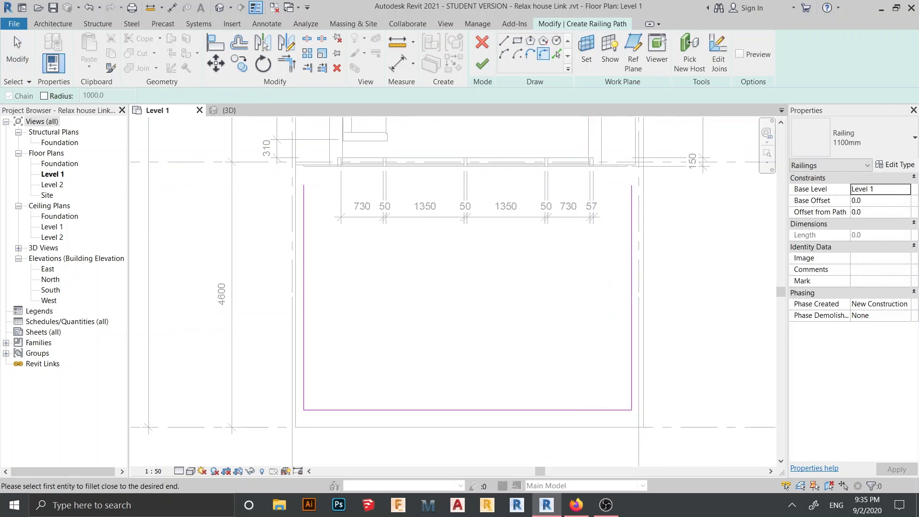
{"action": "left_click", "coordinate": [44, 96]}
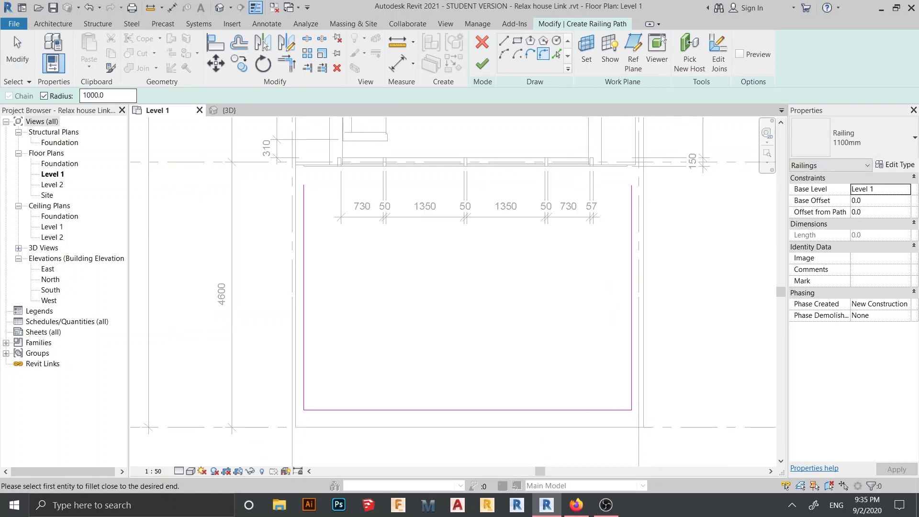
{"action": "left_click", "coordinate": [335, 410]}
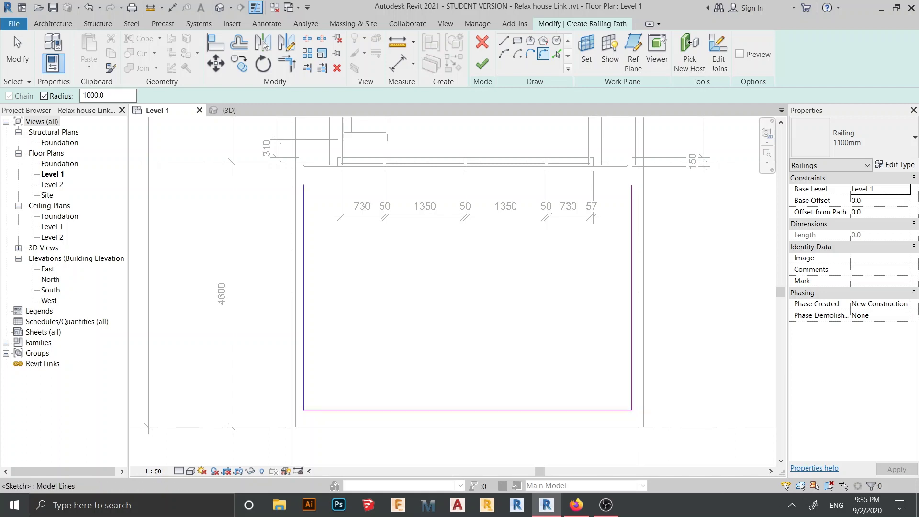
{"action": "left_click", "coordinate": [304, 364]}
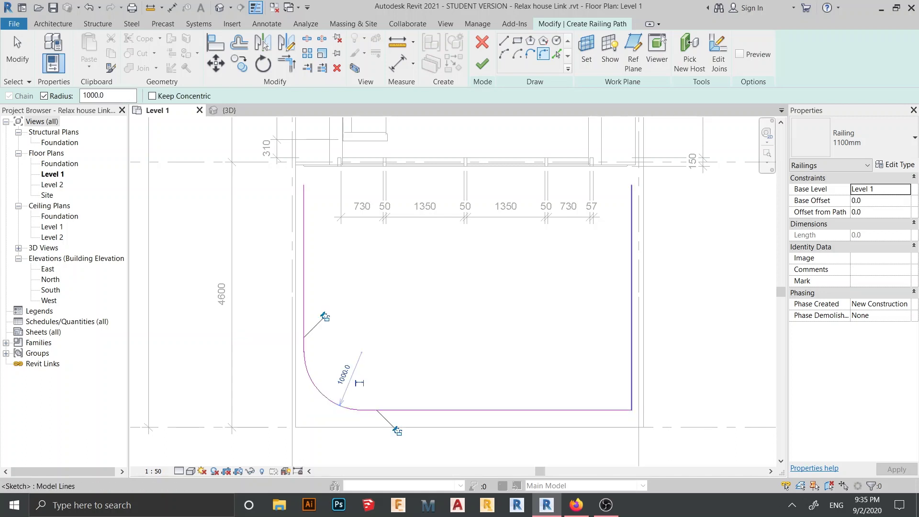
{"action": "left_click", "coordinate": [631, 364]}
{"action": "key", "text": "Escape"}
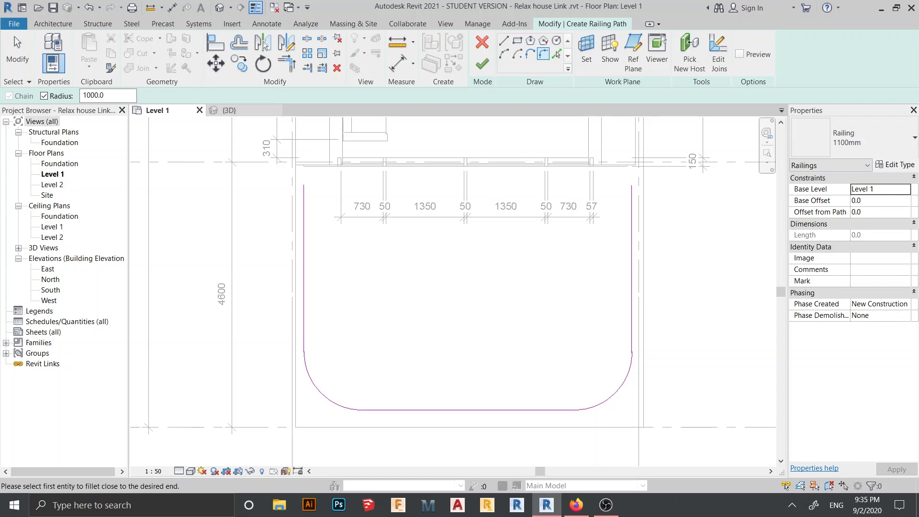
- Switch to the 3D view, finish the railing sketch and check the new railing around the deck
{"action": "left_click", "coordinate": [229, 110]}
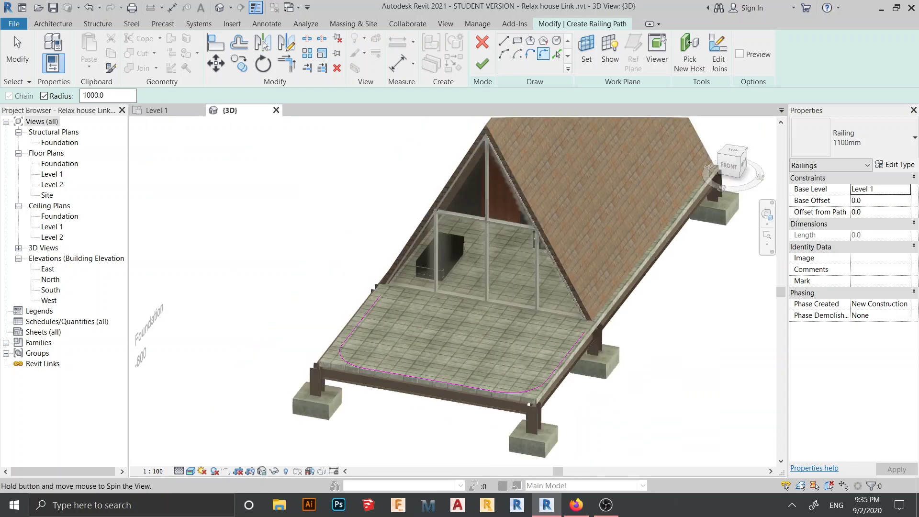
{"action": "left_click", "coordinate": [482, 64]}
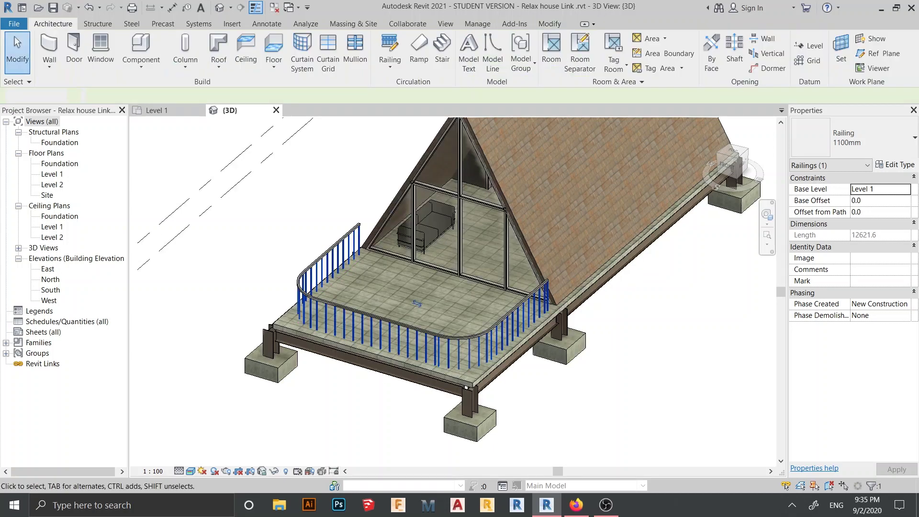
{"action": "middle_click_drag", "start_coordinate": [421, 287], "coordinate": [397, 292], "text": "shift"}
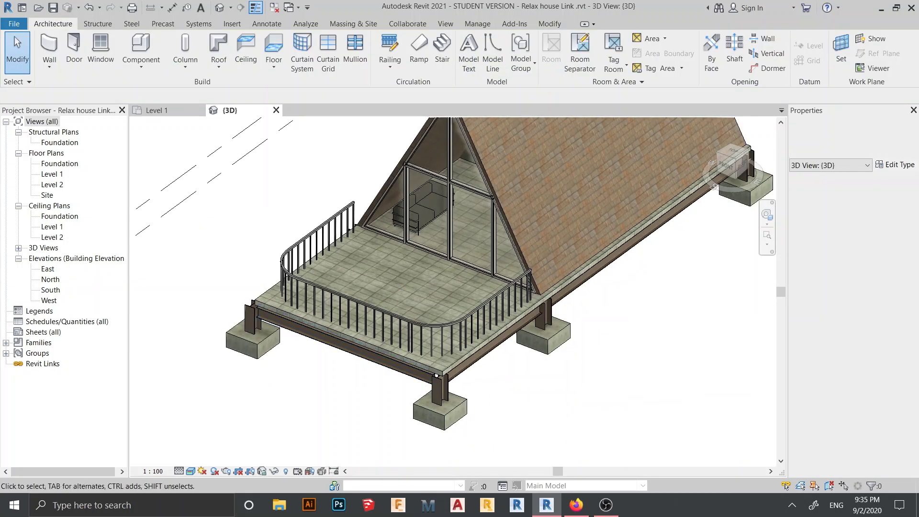
{"action": "middle_click_drag", "start_coordinate": [435, 325], "coordinate": [415, 359]}
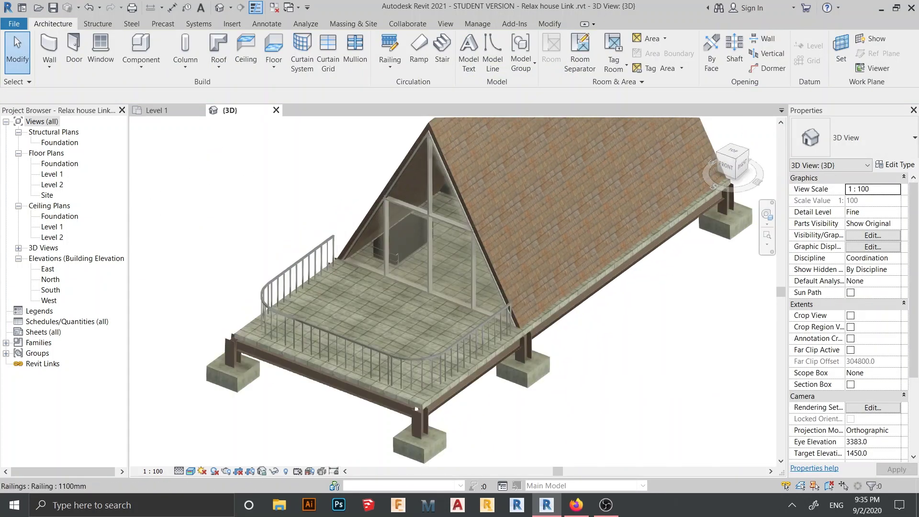
{"action": "middle_click_drag", "start_coordinate": [579, 219], "coordinate": [566, 282]}
{"action": "middle_click_drag", "start_coordinate": [460, 293], "coordinate": [432, 261]}
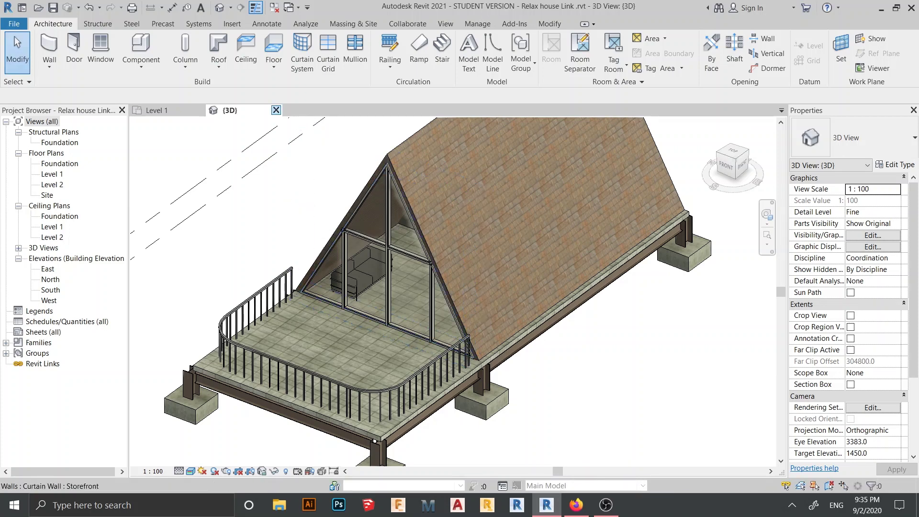
- Close the Relax house Link file's open views and reopen the House 15 x 7 project
{"action": "left_click", "coordinate": [276, 111]}
{"action": "left_click", "coordinate": [200, 110]}
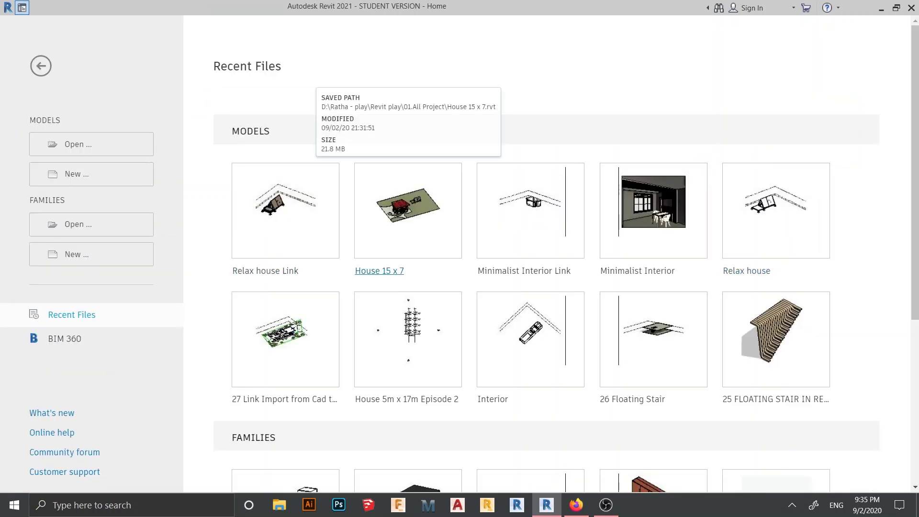
{"action": "left_click", "coordinate": [379, 270]}
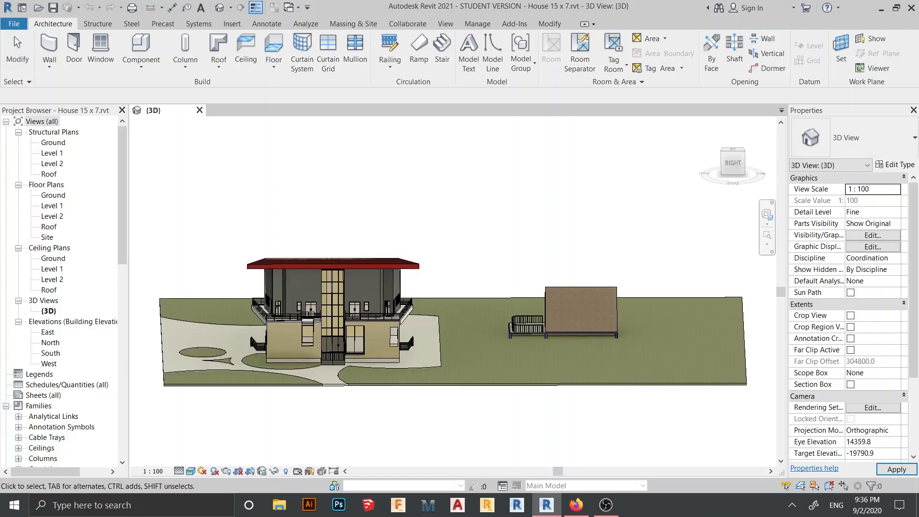
- Examine the linked A-frame house's roof, floor and deck railing in the 3D site view
{"action": "middle_click_drag", "start_coordinate": [455, 343], "coordinate": [498, 336]}
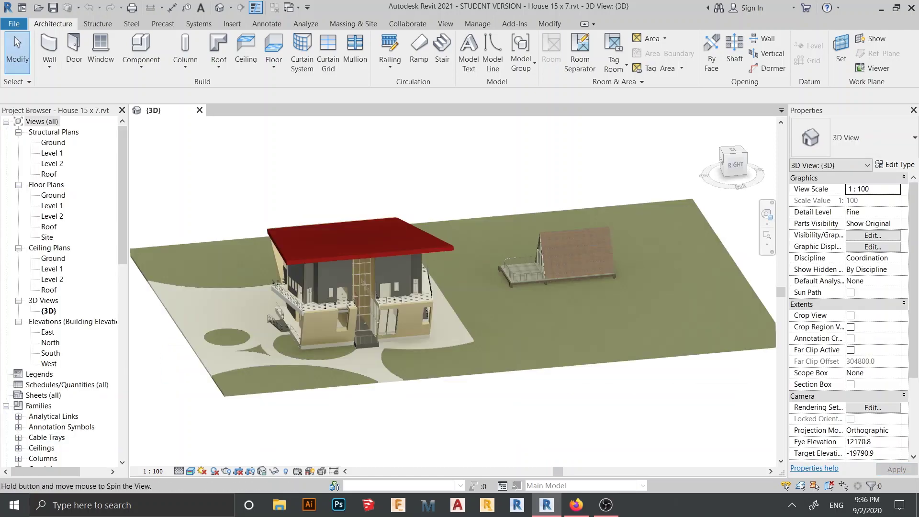
{"action": "scroll", "coordinate": [502, 240], "scroll_direction": "up", "scroll_amount": 3}
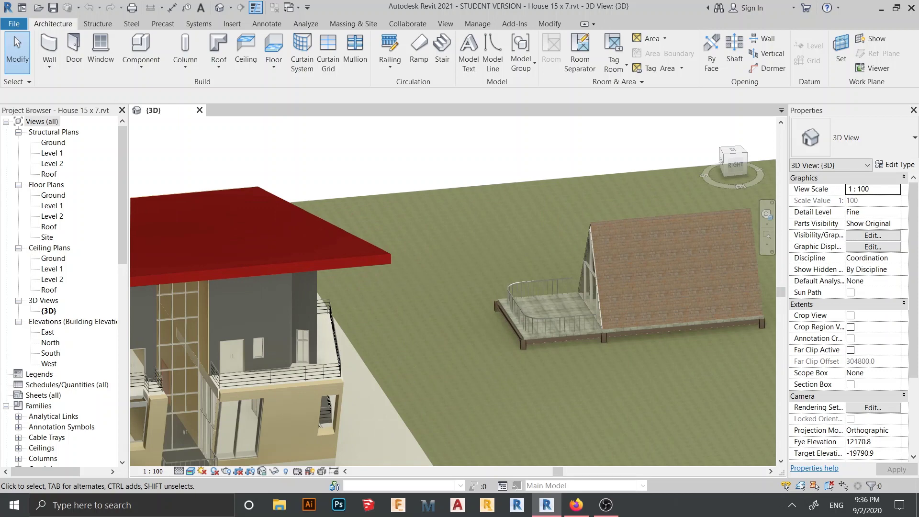
{"action": "middle_click_drag", "start_coordinate": [502, 268], "coordinate": [495, 320]}
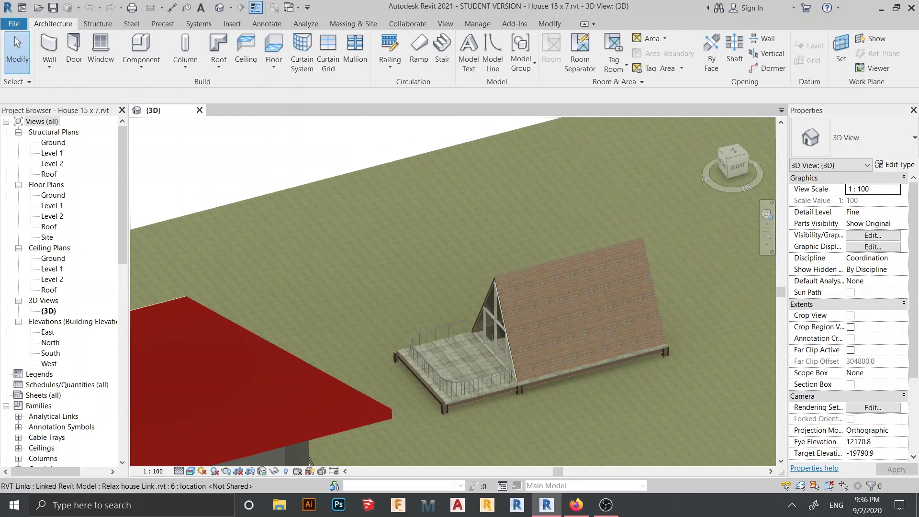
{"action": "scroll", "coordinate": [496, 320], "scroll_direction": "up", "scroll_amount": 2}
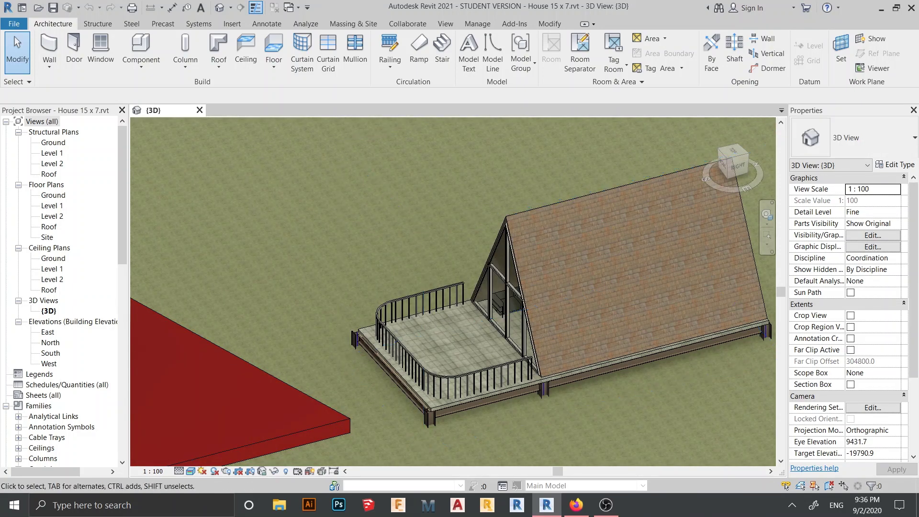
{"action": "scroll", "coordinate": [437, 297], "scroll_direction": "down", "scroll_amount": 3}
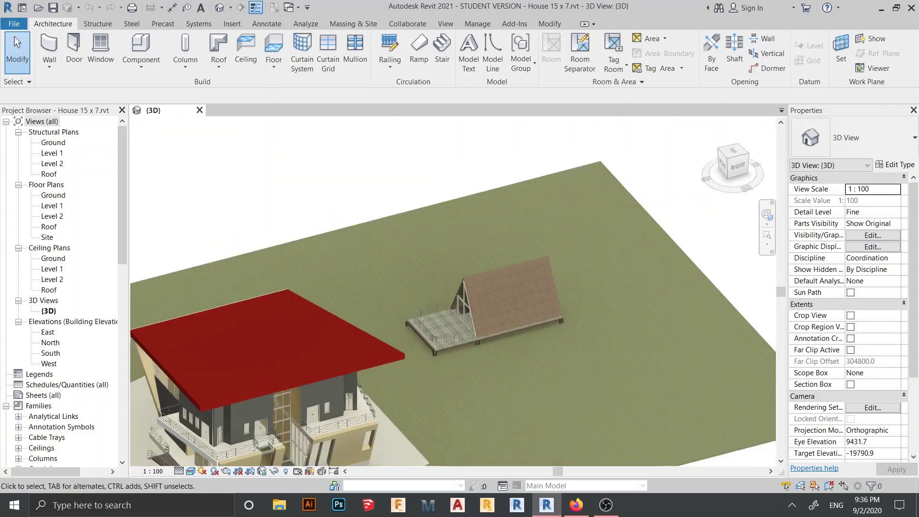
{"action": "scroll", "coordinate": [452, 311], "scroll_direction": "down", "scroll_amount": 1}
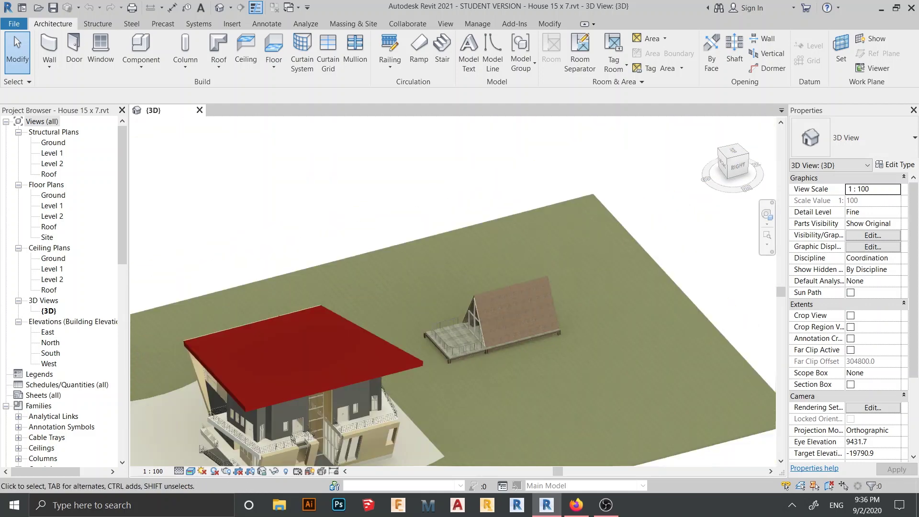
{"action": "middle_click_drag", "start_coordinate": [452, 311], "coordinate": [424, 269]}
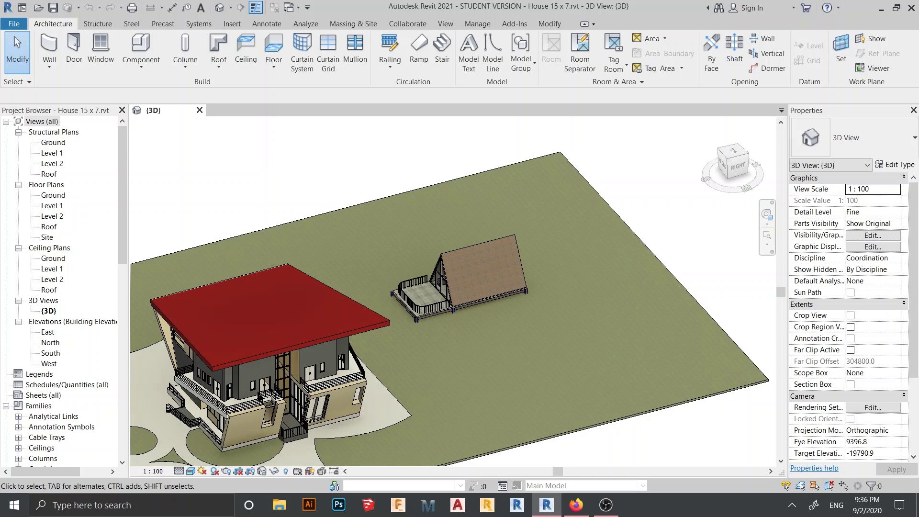
{"action": "scroll", "coordinate": [608, 370], "scroll_direction": "down", "scroll_amount": 3}
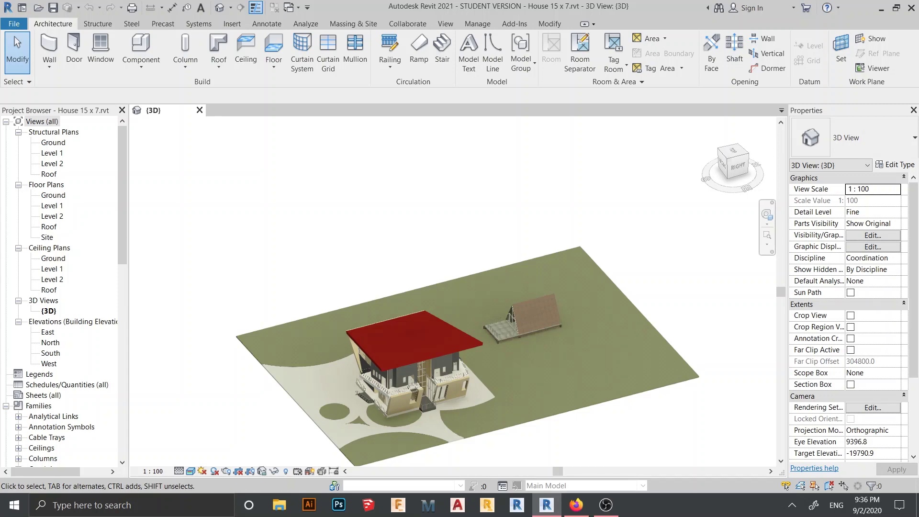
{"action": "middle_click_drag", "start_coordinate": [609, 370], "coordinate": [616, 360]}
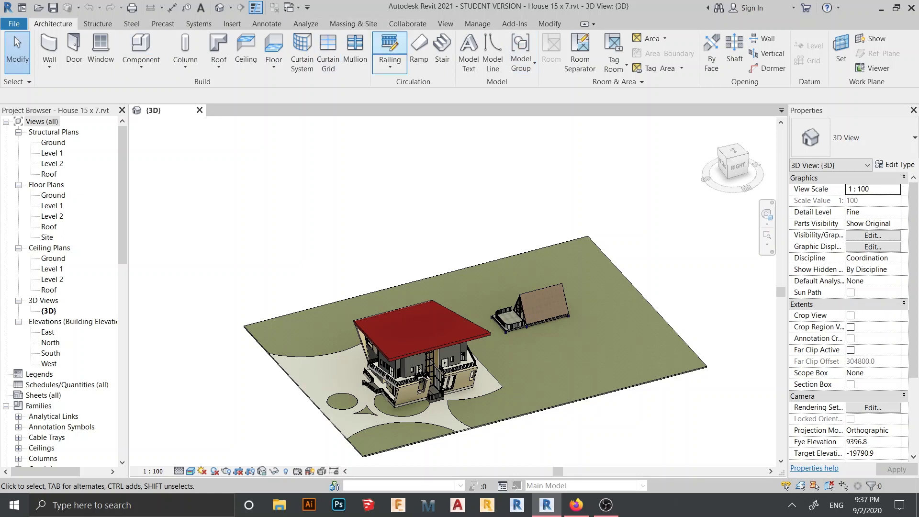
- Link Minimalist Interior Link.rvt with Manual - Internal Origin positioning and place it on the paving beside the red-roofed house, on the side away from the A-frame
{"action": "left_click", "coordinate": [232, 23]}
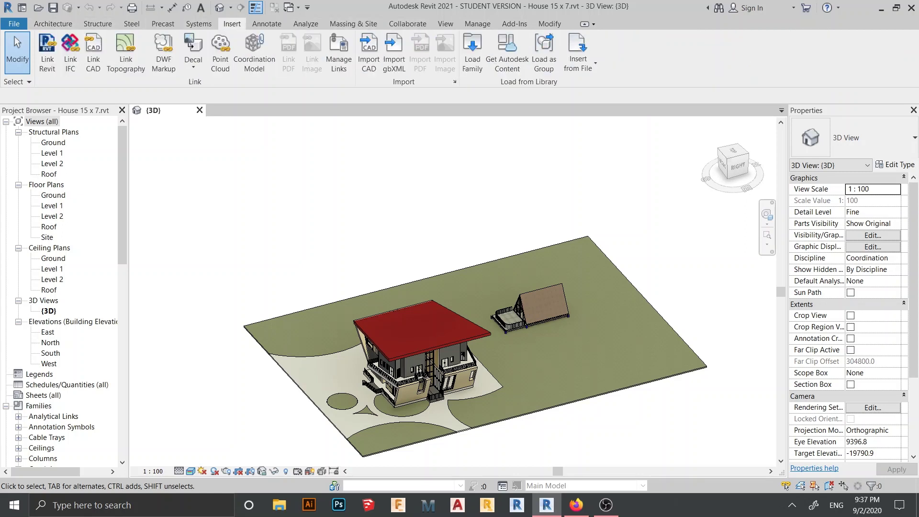
{"action": "left_click", "coordinate": [47, 52]}
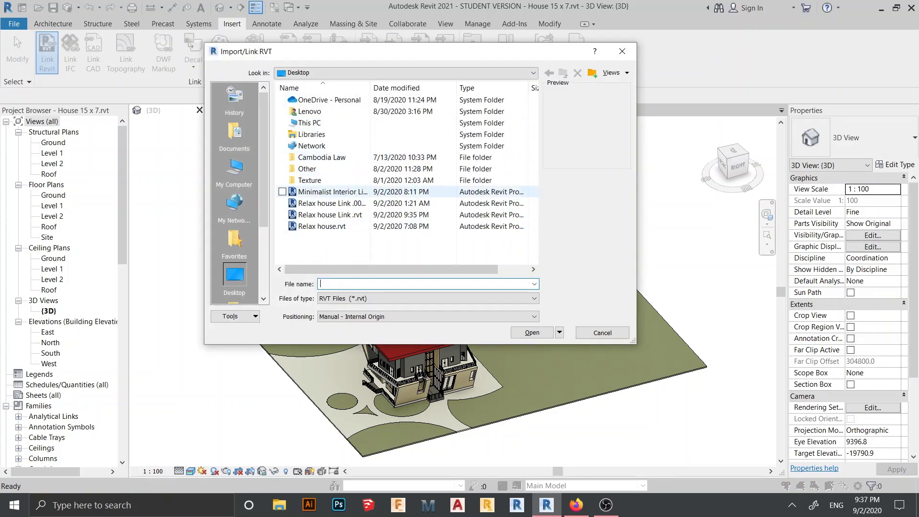
{"action": "left_click_drag", "start_coordinate": [370, 88], "coordinate": [436, 89]}
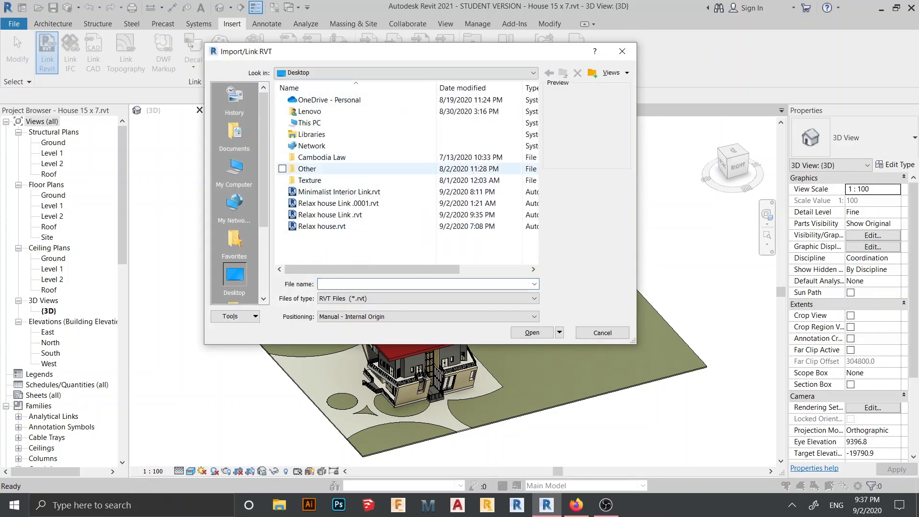
{"action": "left_click", "coordinate": [364, 192]}
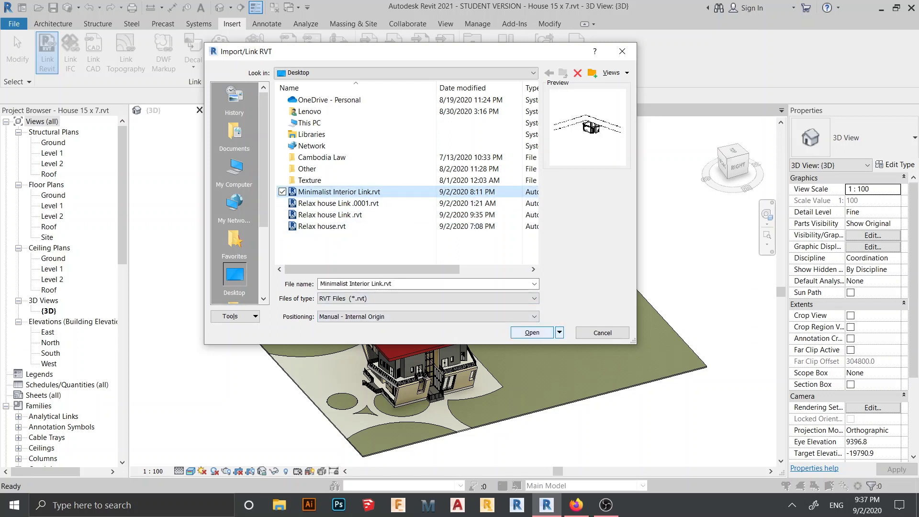
{"action": "left_click", "coordinate": [532, 332]}
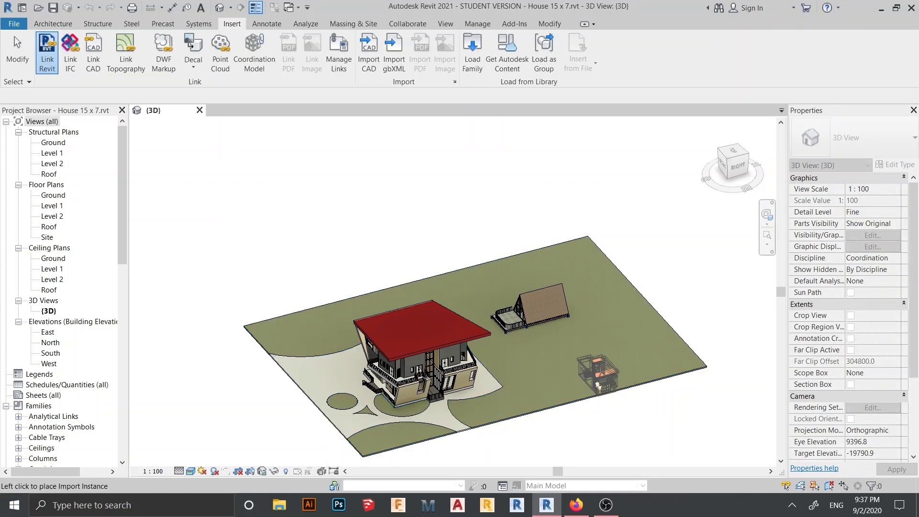
{"action": "scroll", "coordinate": [579, 362], "scroll_direction": "up", "scroll_amount": 5}
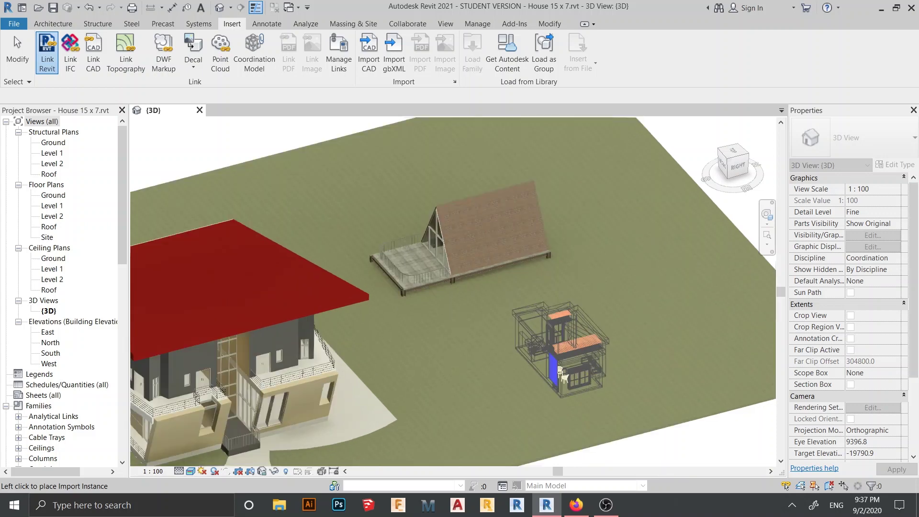
{"action": "scroll", "coordinate": [498, 357], "scroll_direction": "down", "scroll_amount": 4}
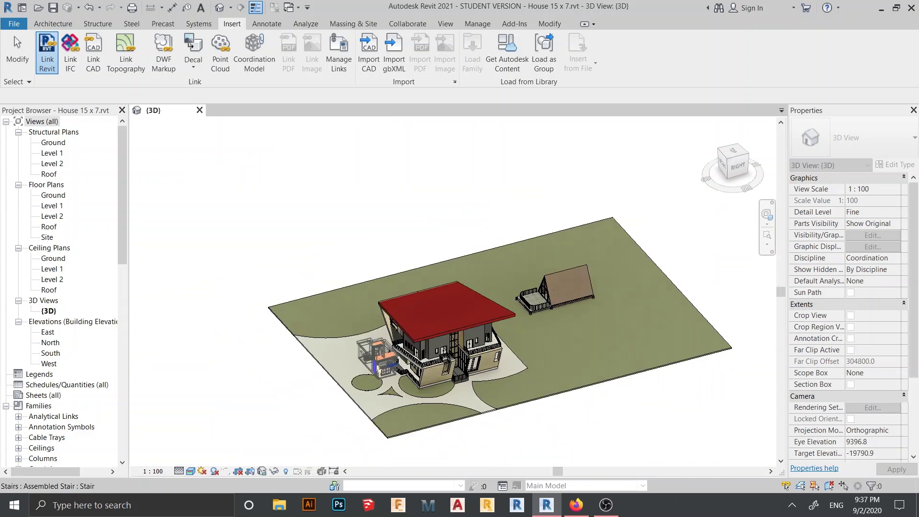
{"action": "left_click", "coordinate": [334, 352]}
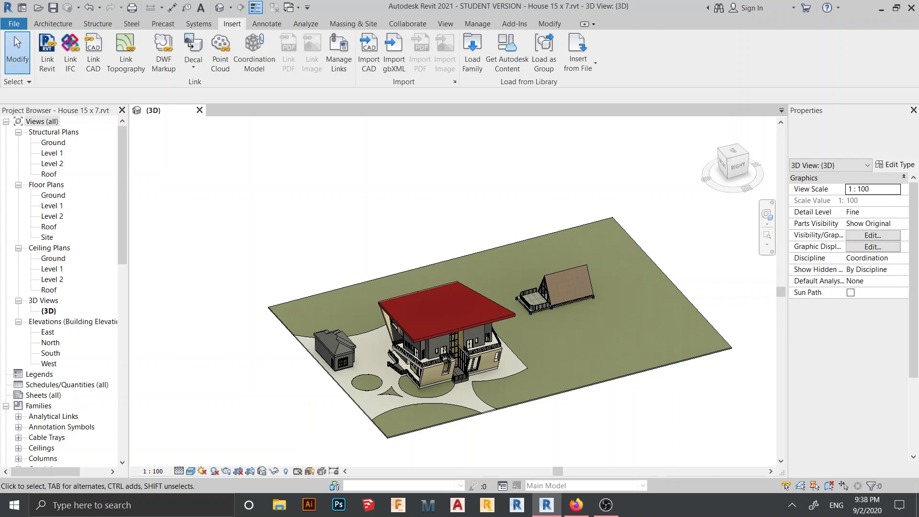
- Examine the newly linked small gray house up close, including its roof, walls and window
{"action": "scroll", "coordinate": [278, 418], "scroll_direction": "up", "scroll_amount": 2}
{"action": "scroll", "coordinate": [353, 356], "scroll_direction": "up", "scroll_amount": 3}
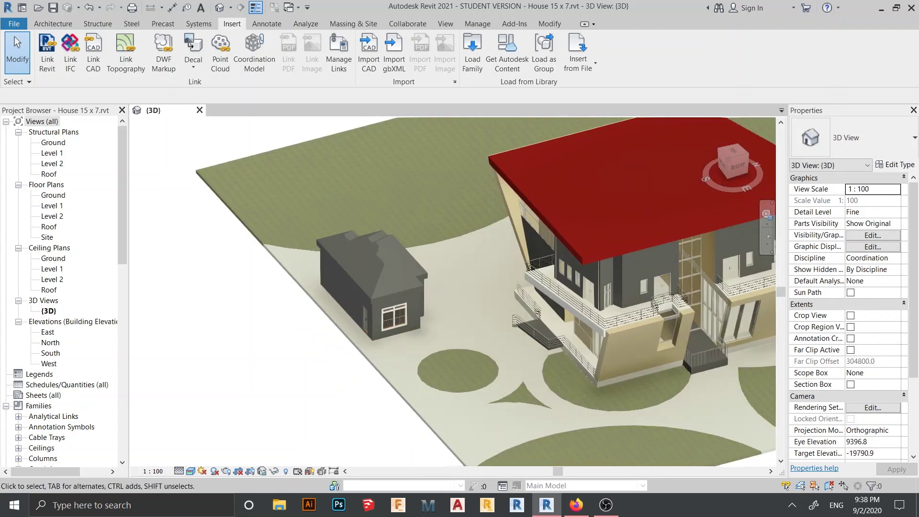
{"action": "middle_click_drag", "start_coordinate": [354, 355], "coordinate": [340, 367]}
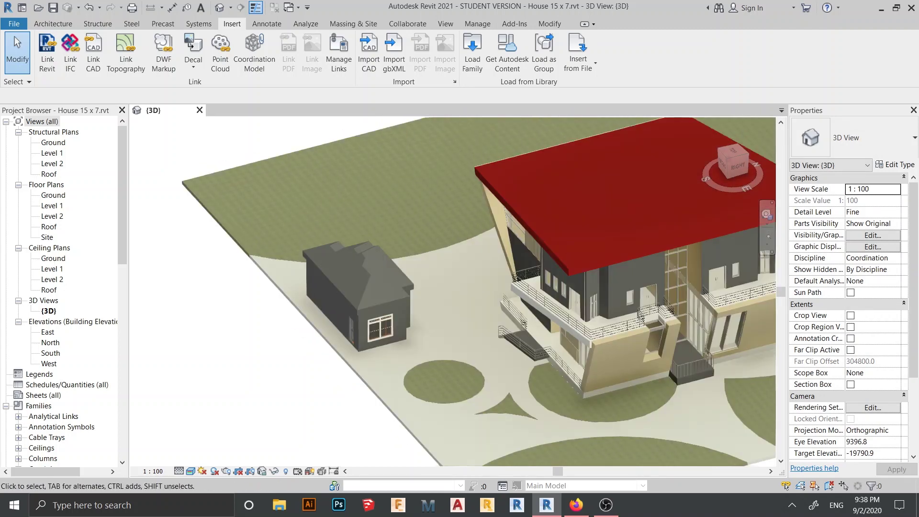
{"action": "scroll", "coordinate": [368, 306], "scroll_direction": "up", "scroll_amount": 5}
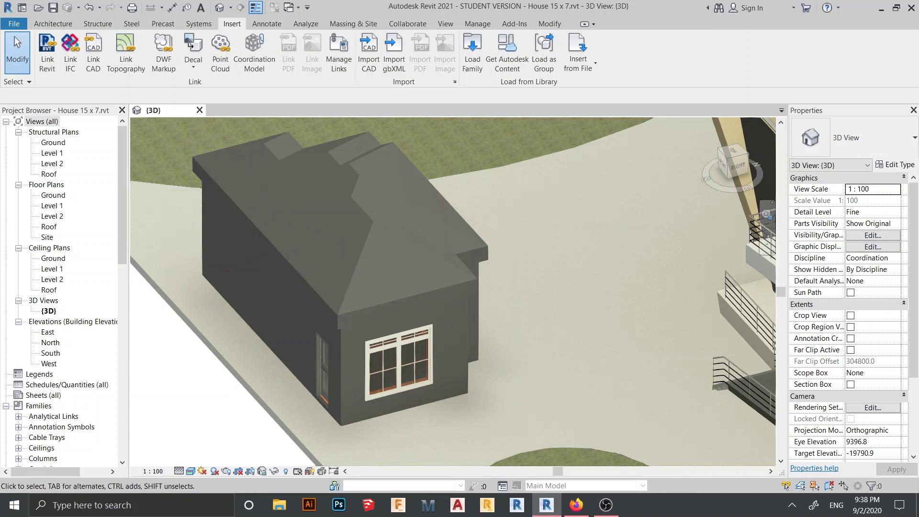
{"action": "scroll", "coordinate": [249, 314], "scroll_direction": "down", "scroll_amount": 1}
{"action": "middle_click_drag", "start_coordinate": [250, 314], "coordinate": [258, 317]}
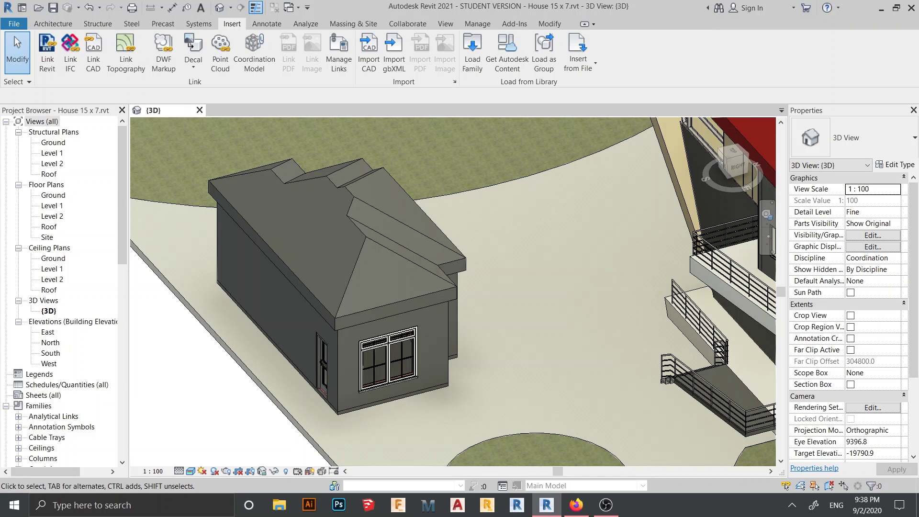
{"action": "middle_click_drag", "start_coordinate": [393, 287], "coordinate": [518, 219]}
{"action": "scroll", "coordinate": [509, 275], "scroll_direction": "up", "scroll_amount": 3}
{"action": "middle_click_drag", "start_coordinate": [509, 275], "coordinate": [379, 371]}
- Review the whole site with both linked houses, ending with a close look at the A-frame's deck
{"action": "scroll", "coordinate": [484, 331], "scroll_direction": "down", "scroll_amount": 2}
{"action": "scroll", "coordinate": [496, 324], "scroll_direction": "down", "scroll_amount": 4}
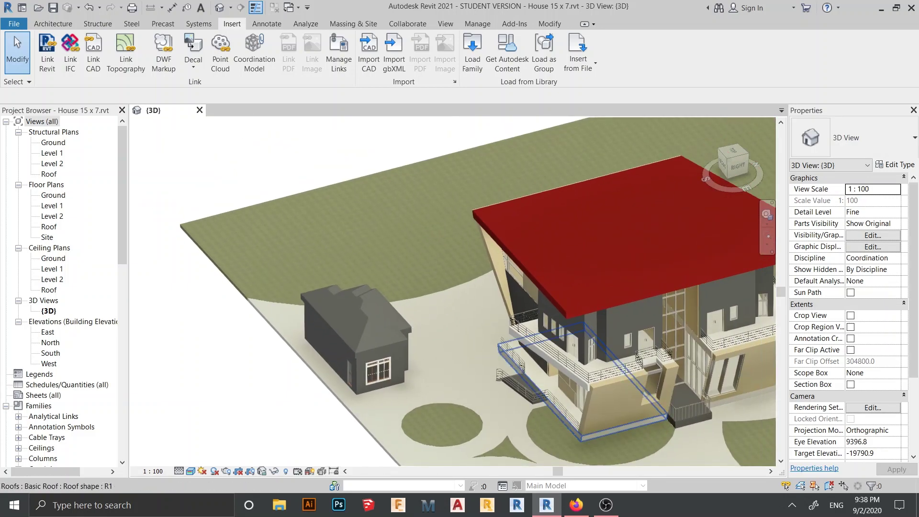
{"action": "scroll", "coordinate": [513, 352], "scroll_direction": "down", "scroll_amount": 2}
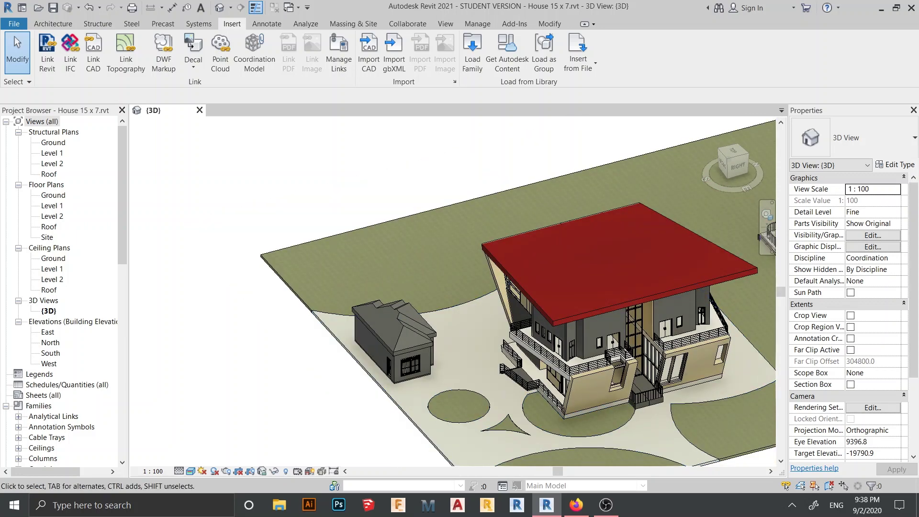
{"action": "scroll", "coordinate": [455, 273], "scroll_direction": "down", "scroll_amount": 1}
{"action": "middle_click_drag", "start_coordinate": [455, 273], "coordinate": [275, 298]}
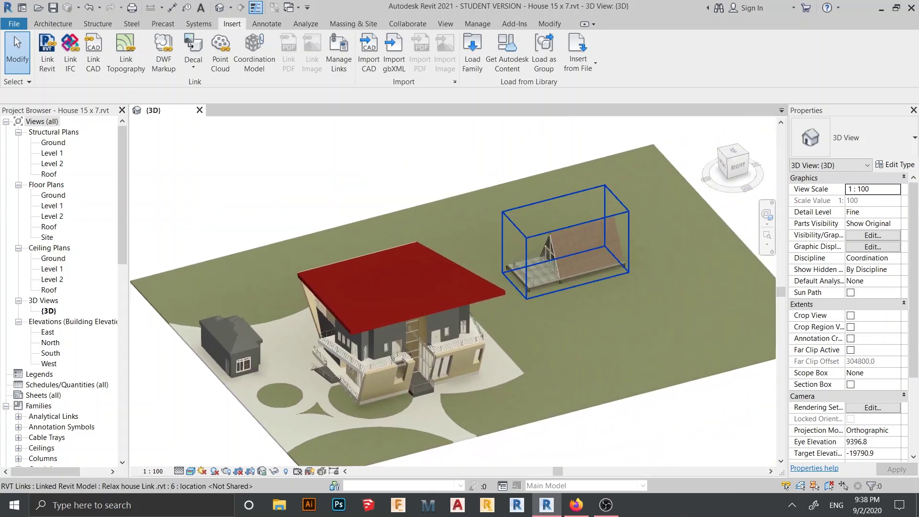
{"action": "scroll", "coordinate": [586, 286], "scroll_direction": "up", "scroll_amount": 2}
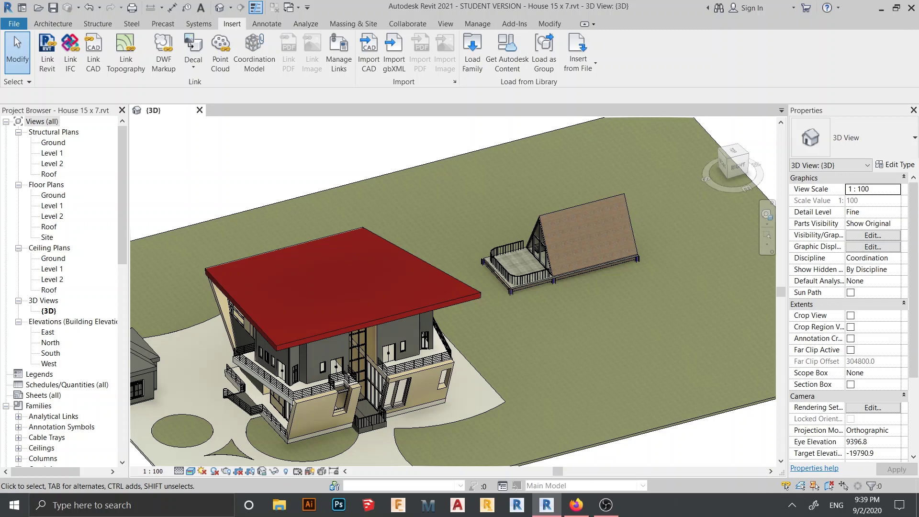
{"action": "scroll", "coordinate": [547, 244], "scroll_direction": "up", "scroll_amount": 6}
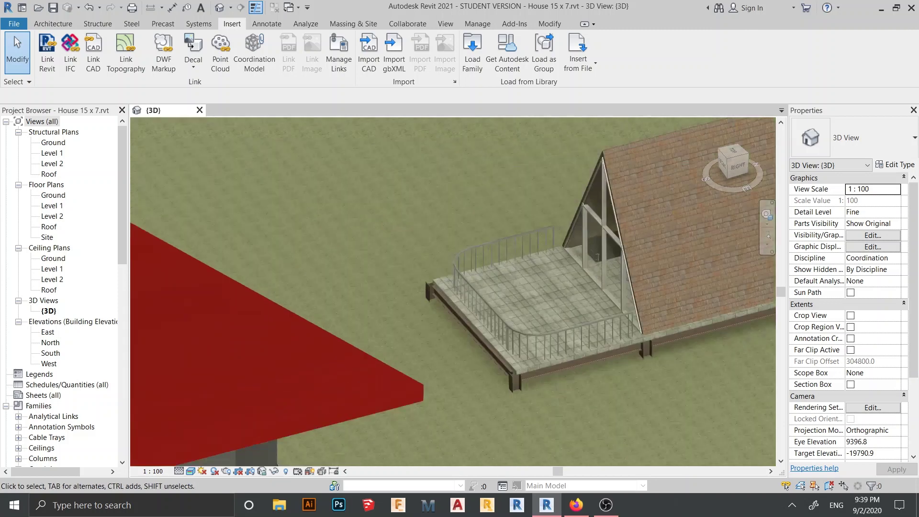